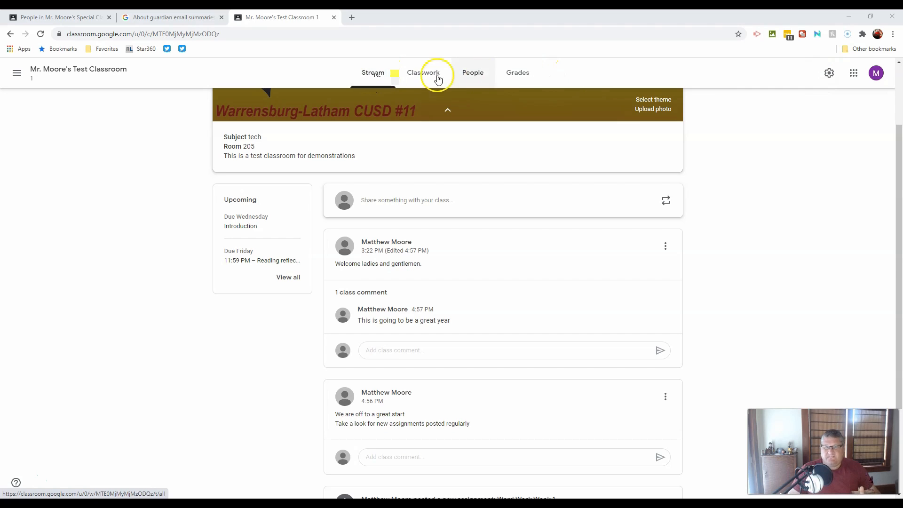
Step: Open the Test Classroom's Classwork page and look through its topics and assignments
click(515, 73)
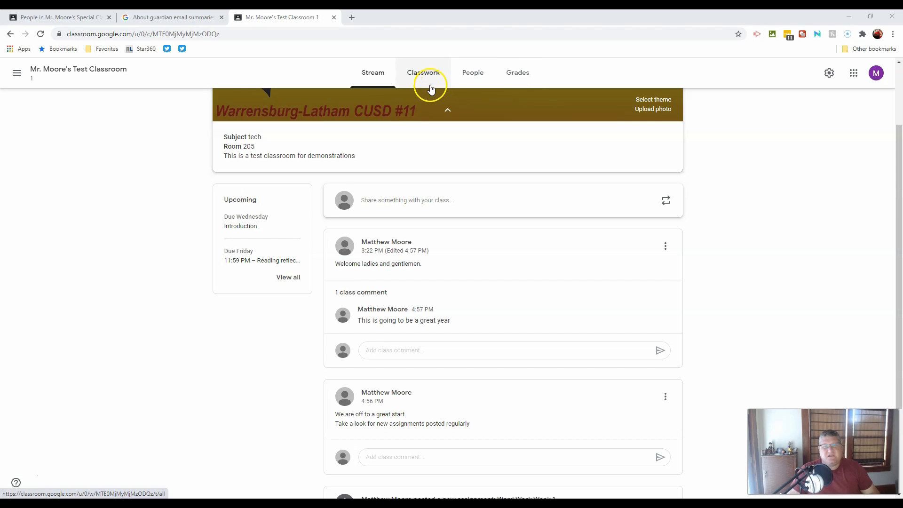
click(421, 75)
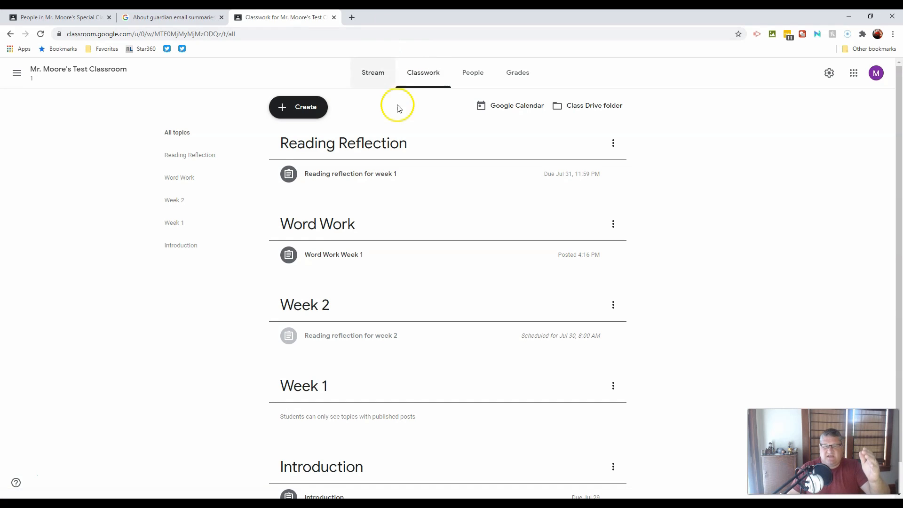
scroll(397, 485, down, 1)
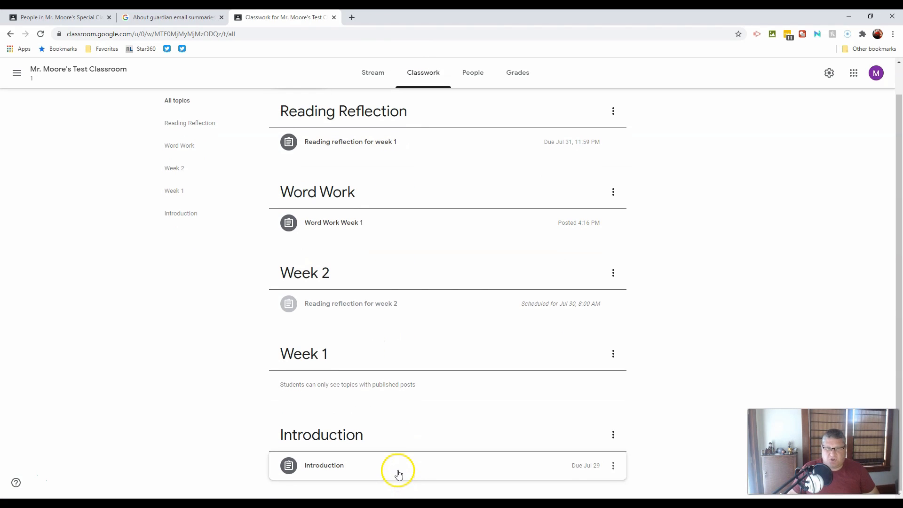
Step: Switch to the Special Class and open its Classwork page
click(17, 73)
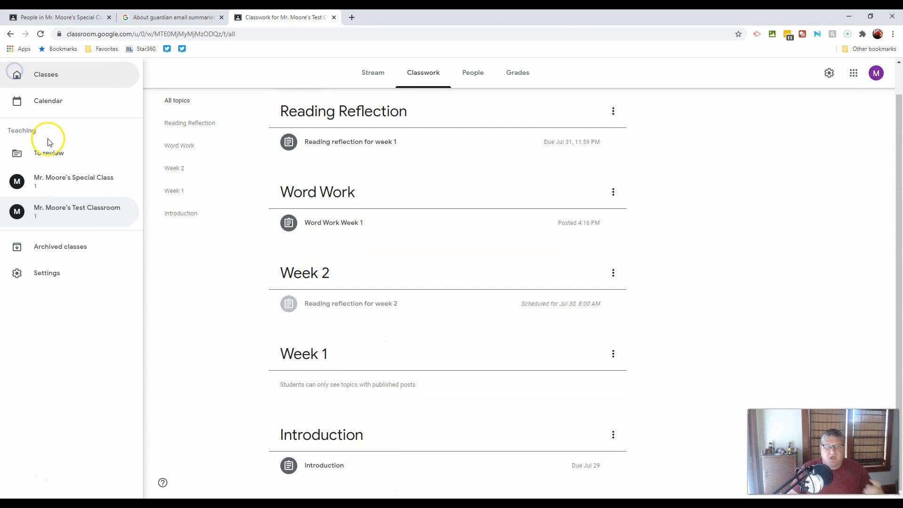
click(55, 177)
click(433, 72)
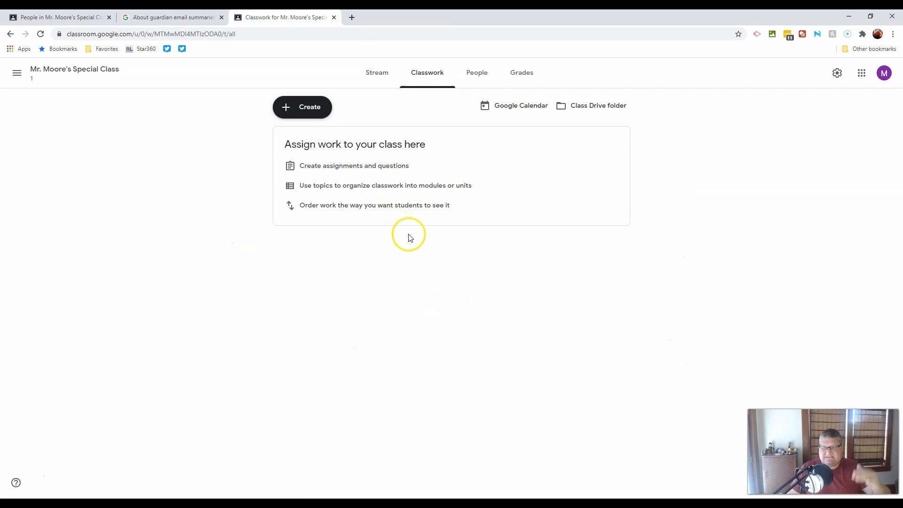
Step: Create a new assignment titled "Assignment 1" with the instructions "What to do"
click(314, 112)
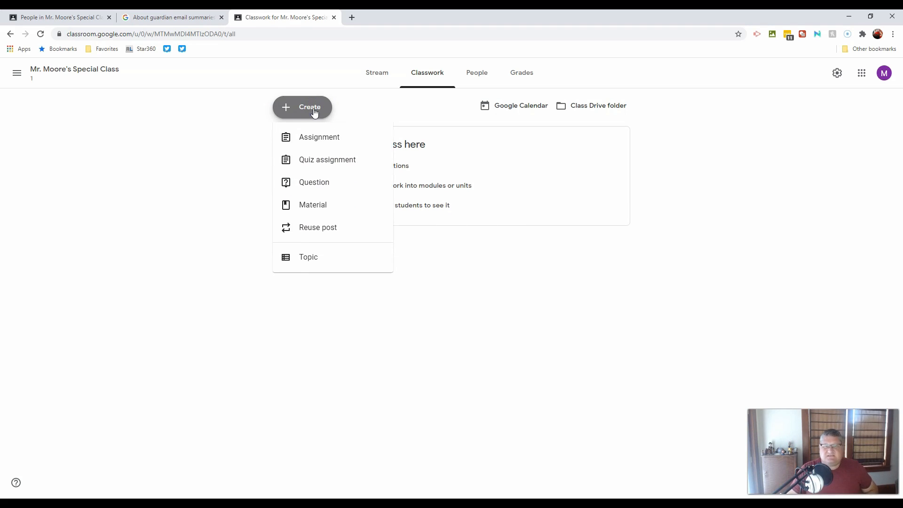
click(314, 140)
click(314, 141)
click(105, 116)
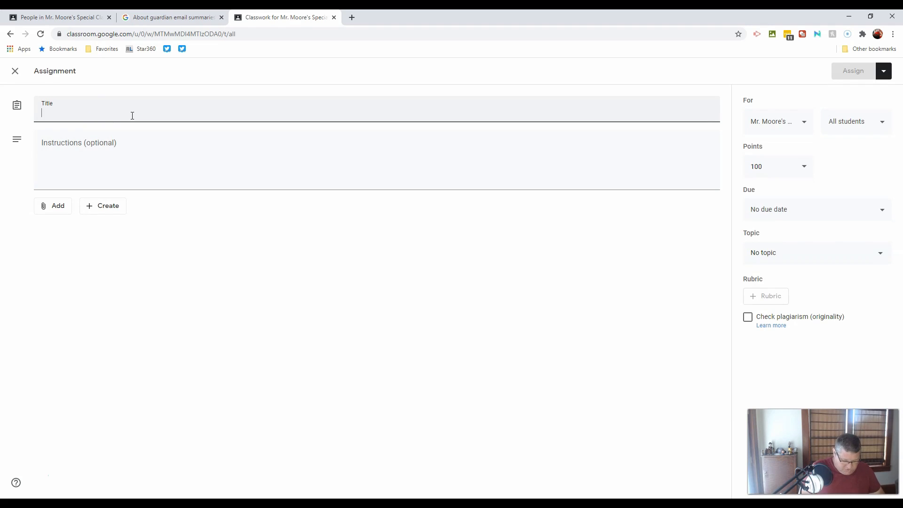
text(Assignment)
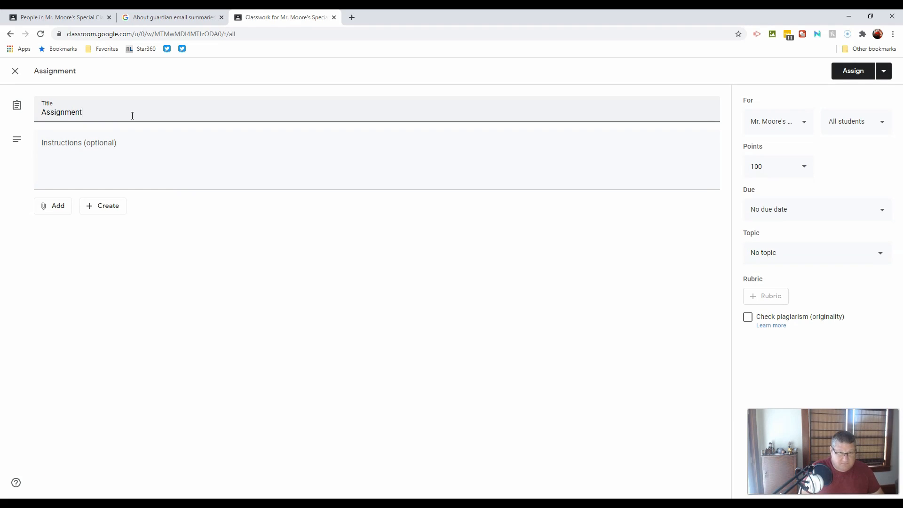
click(128, 162)
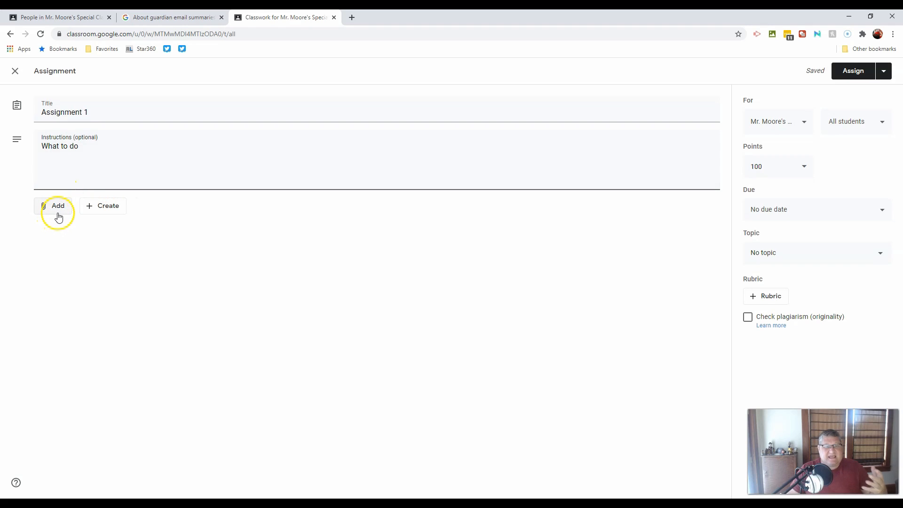
Step: Create a new Google Docs document as an attachment to the assignment
click(109, 207)
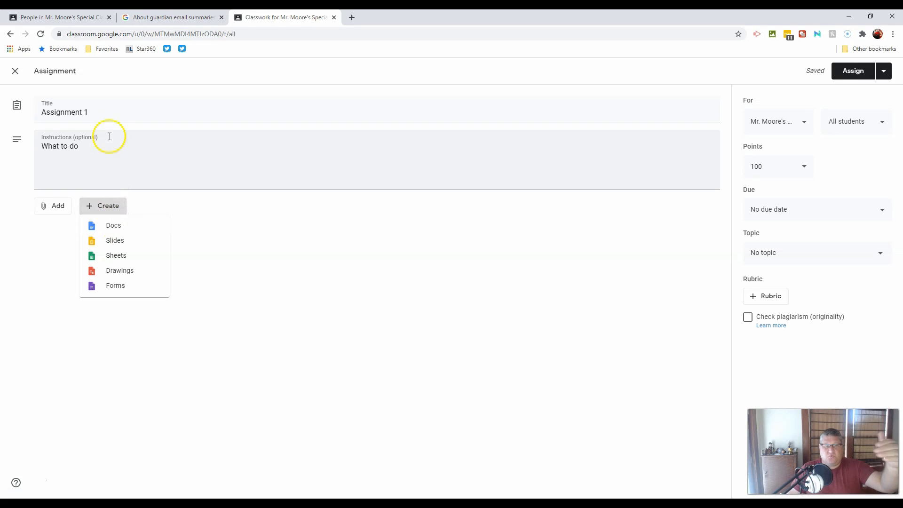
click(113, 228)
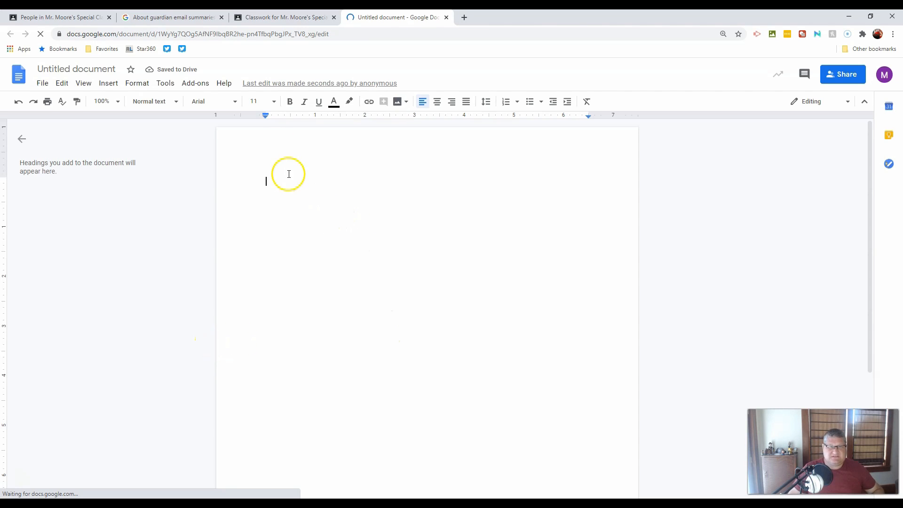
Step: Insert the image "download (1).jpg" from the computer into the document and add the line "How to watch youtube" below it
click(107, 84)
mouse_move(157, 101)
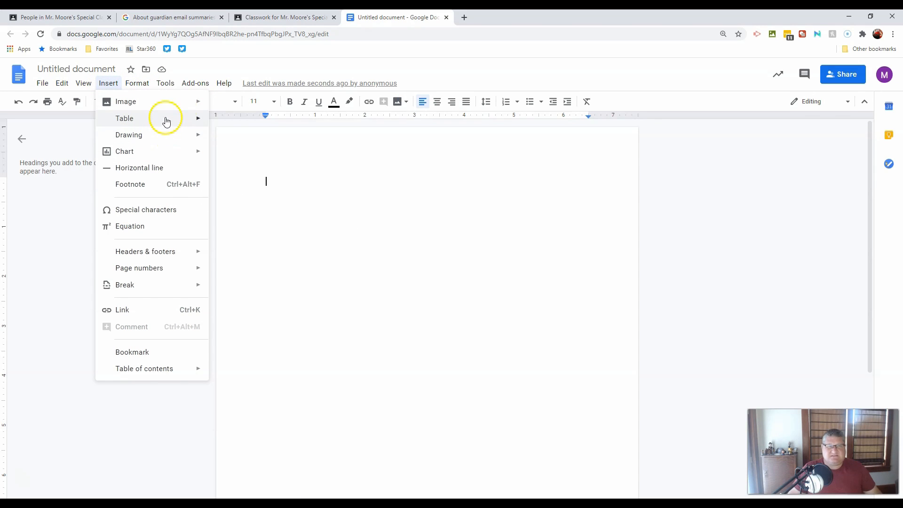
click(251, 105)
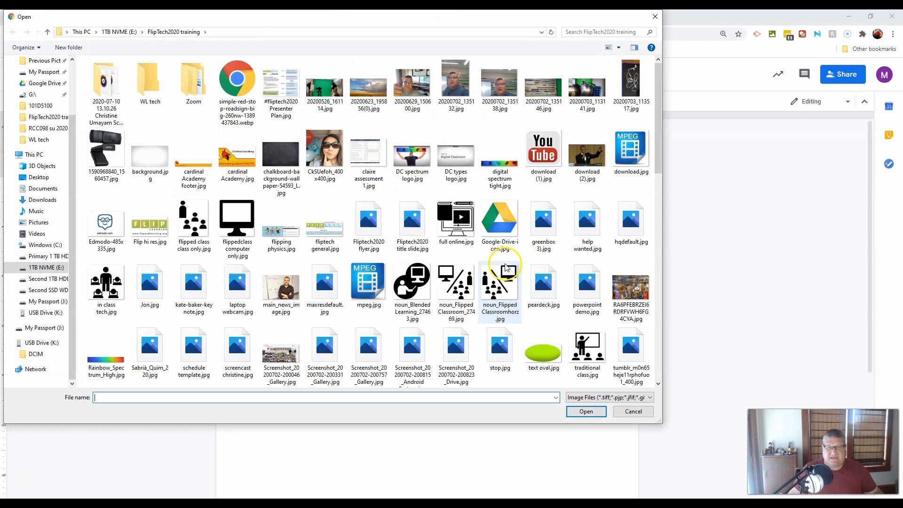
click(544, 153)
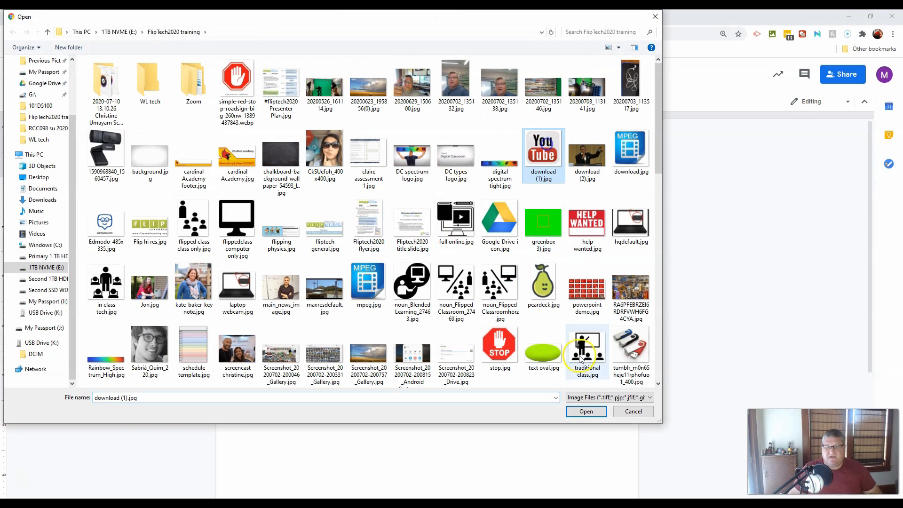
click(586, 412)
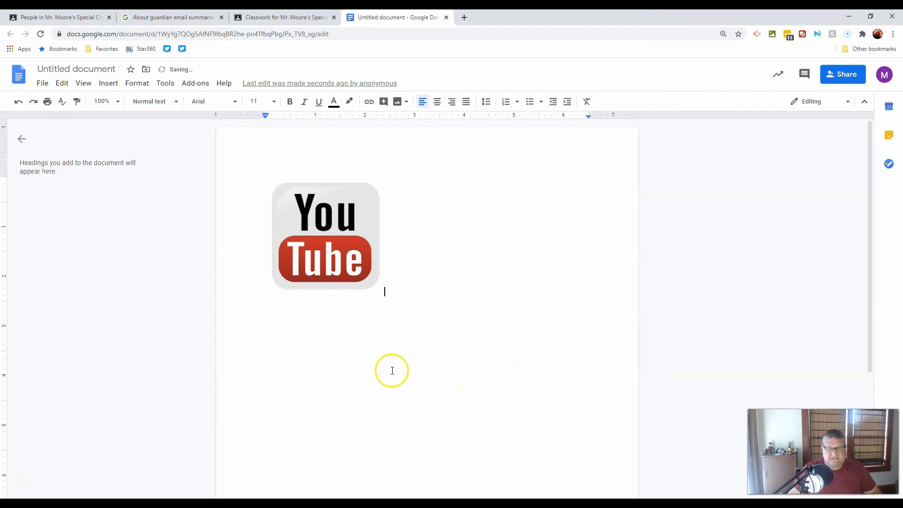
text(How to watch youtube)
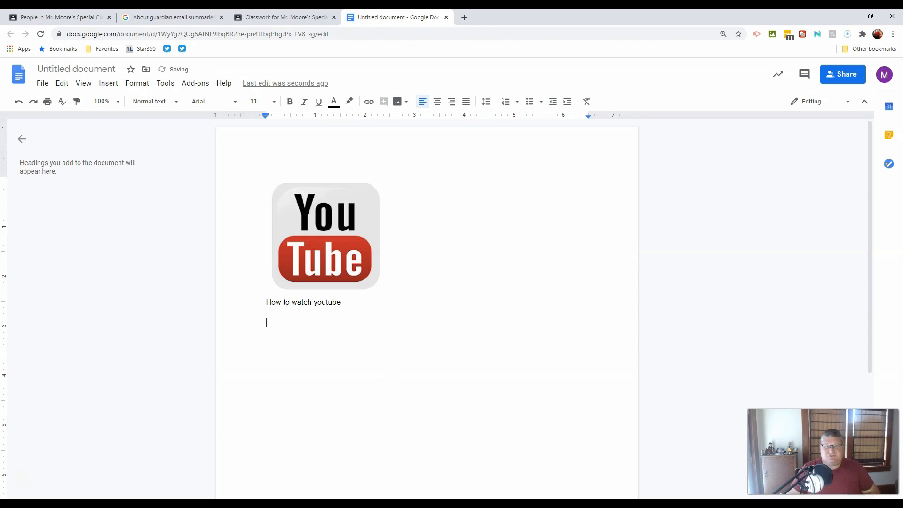
Step: Open YouTube in a new tab and copy the video URL from the player of the recommended 10-hour rain sounds video
click(465, 18)
click(865, 73)
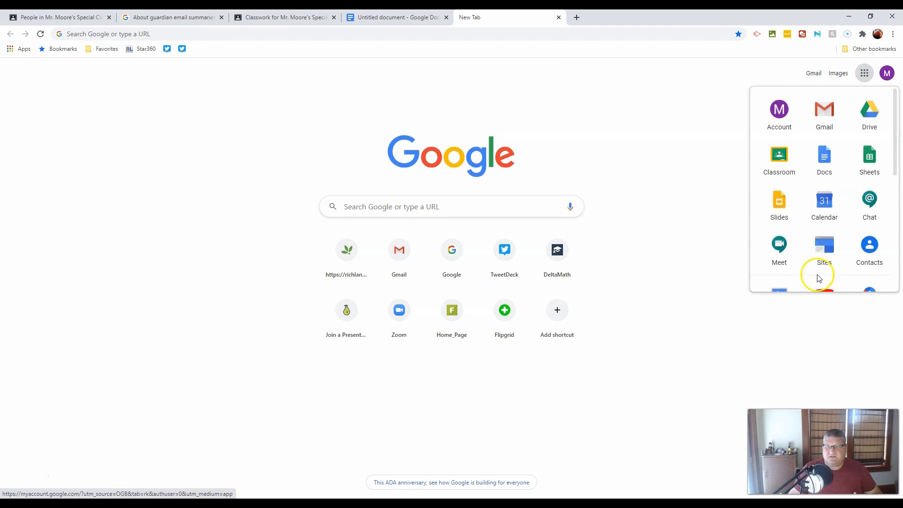
scroll(831, 282, down, 3)
click(823, 172)
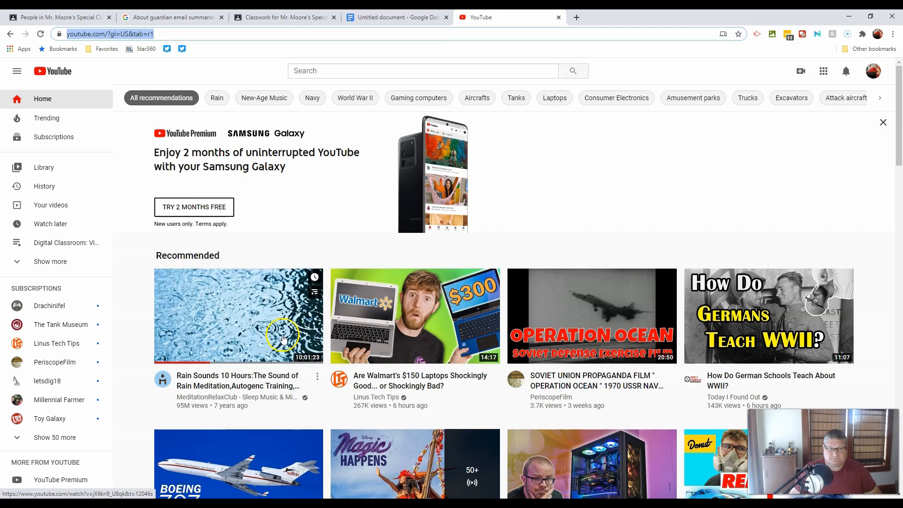
right_click(255, 318)
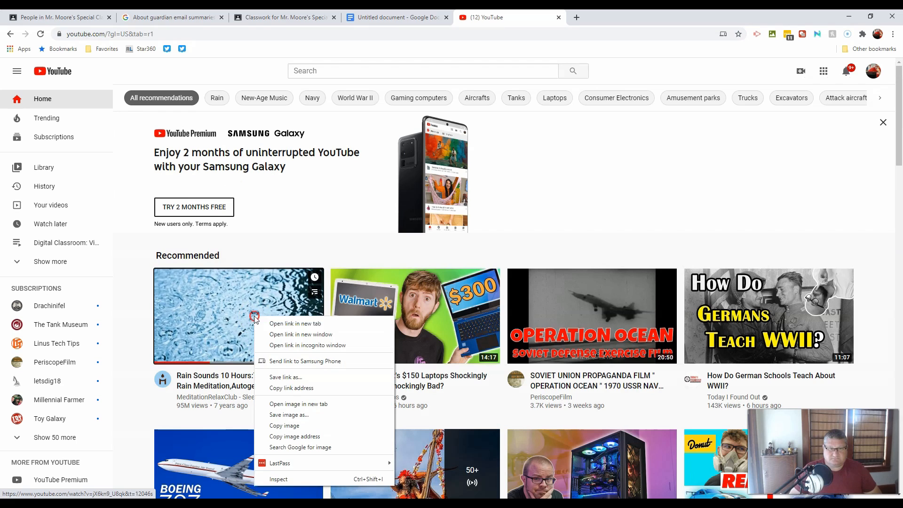
click(232, 325)
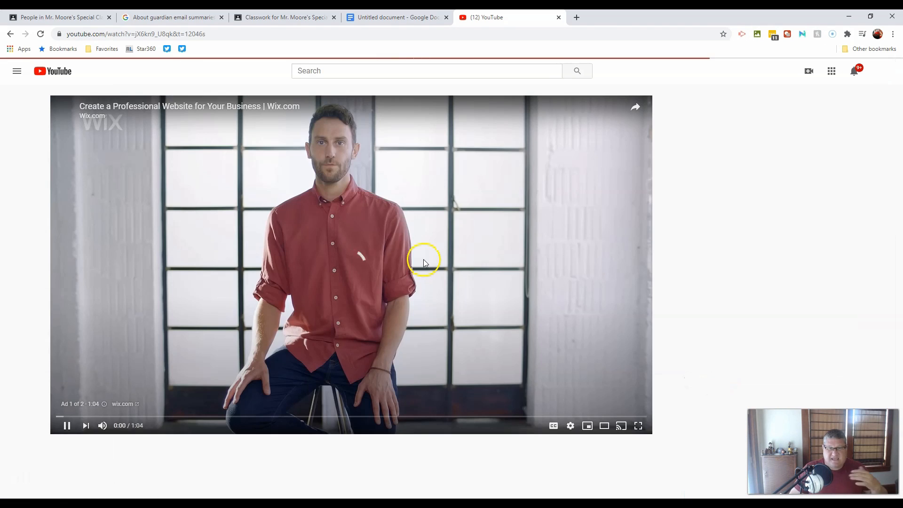
right_click(438, 248)
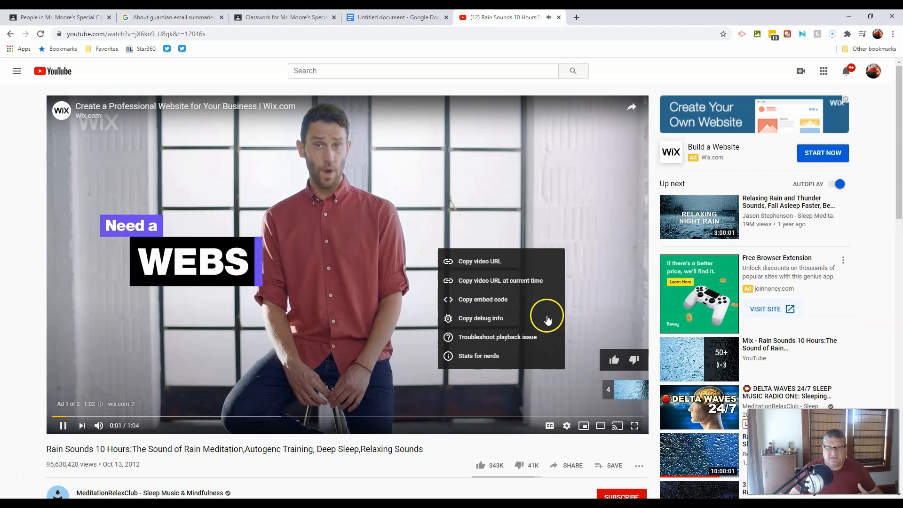
click(490, 260)
click(10, 34)
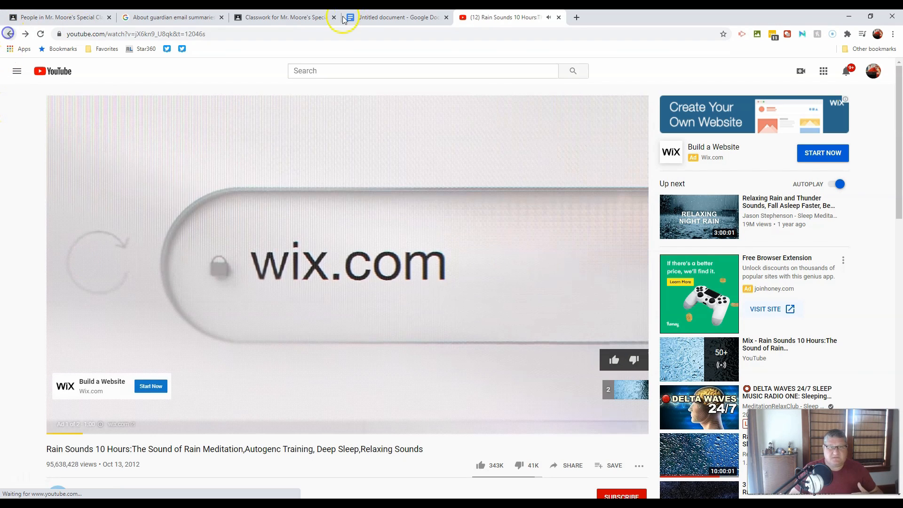
Step: Paste the copied YouTube link on its own line below "How to watch youtube" in the document
click(366, 17)
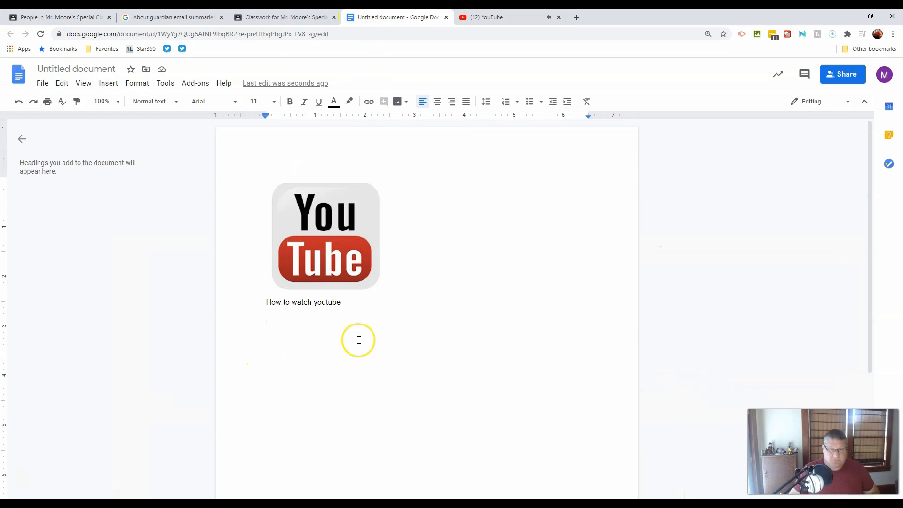
key(ctrl+v)
key(Return)
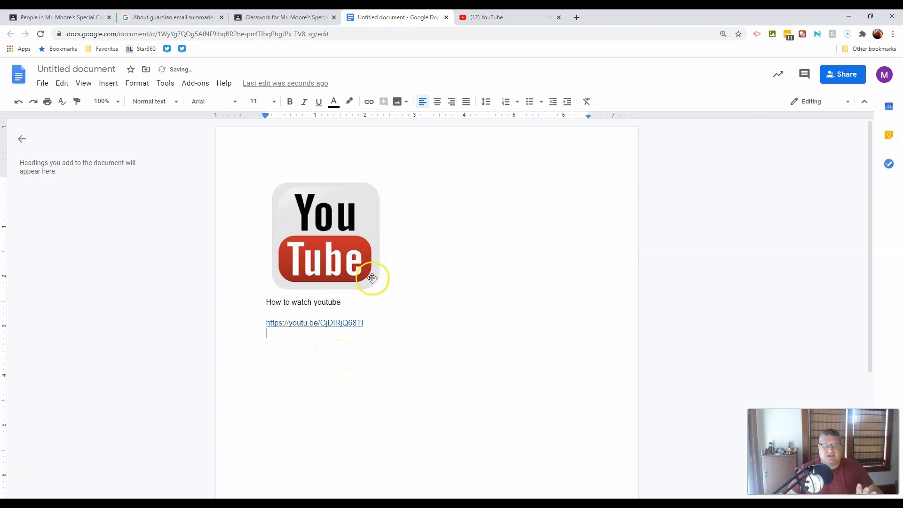
Step: Rename the document as "assignment 1", close it and return to the Classroom assignment
click(91, 69)
text(assignment)
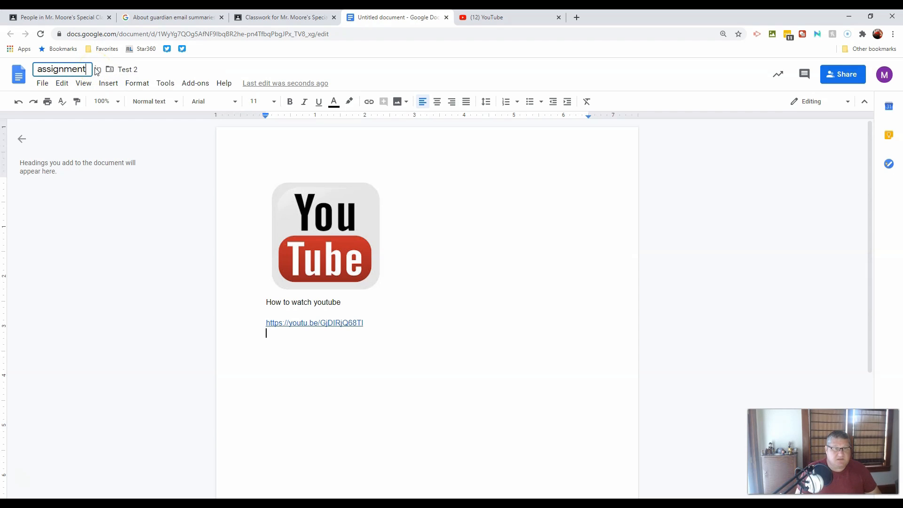
text( 1)
key(Return)
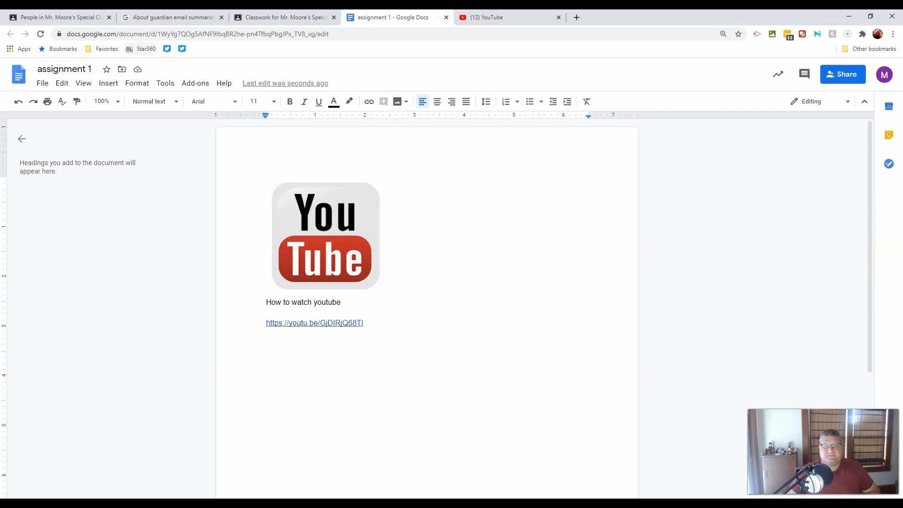
click(446, 17)
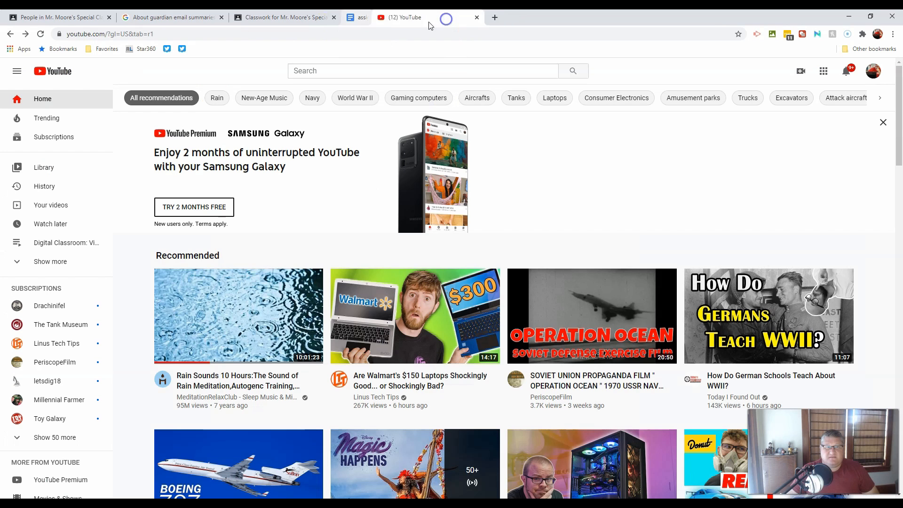
click(181, 18)
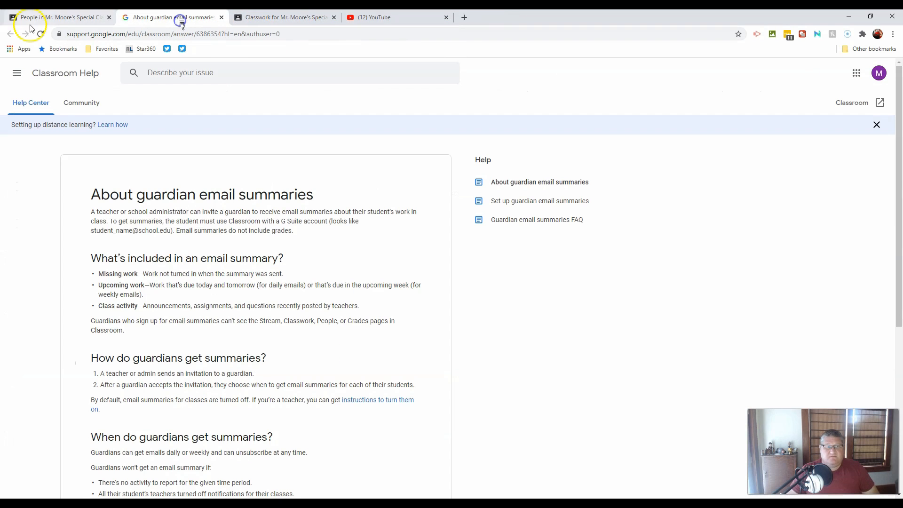
click(239, 18)
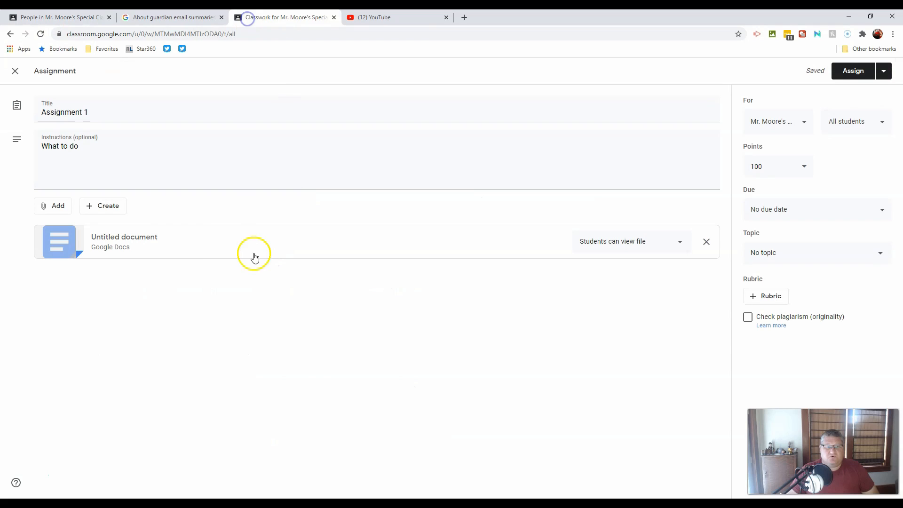
Step: Reopen the attached document to review its contents, hiding the outline, and return to the Classroom assignment
click(147, 246)
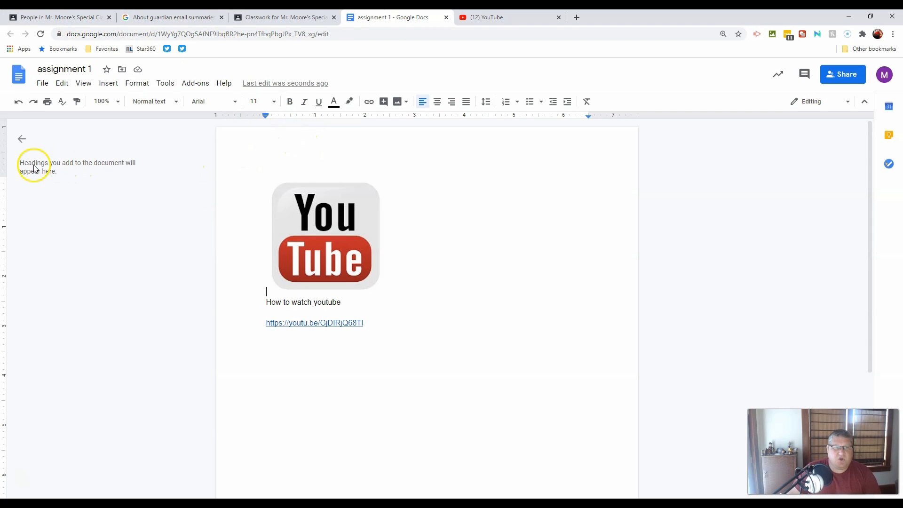
click(23, 140)
click(54, 142)
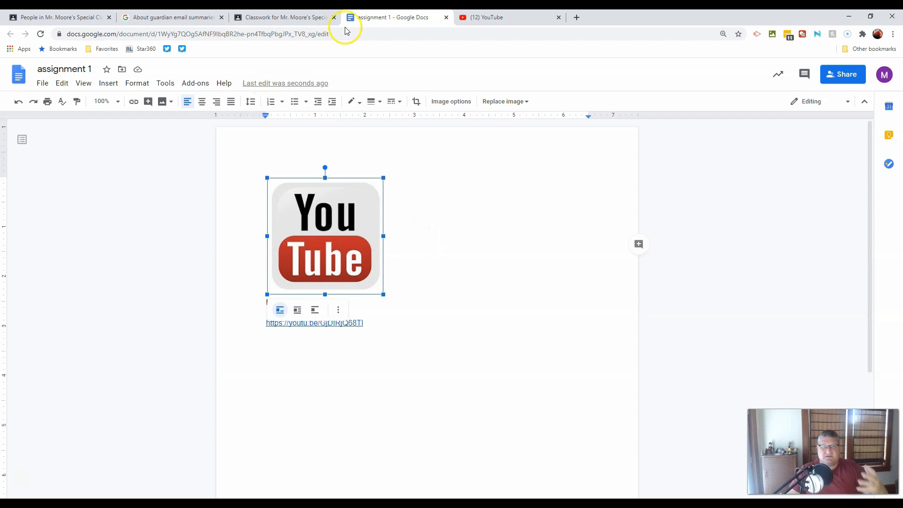
click(262, 18)
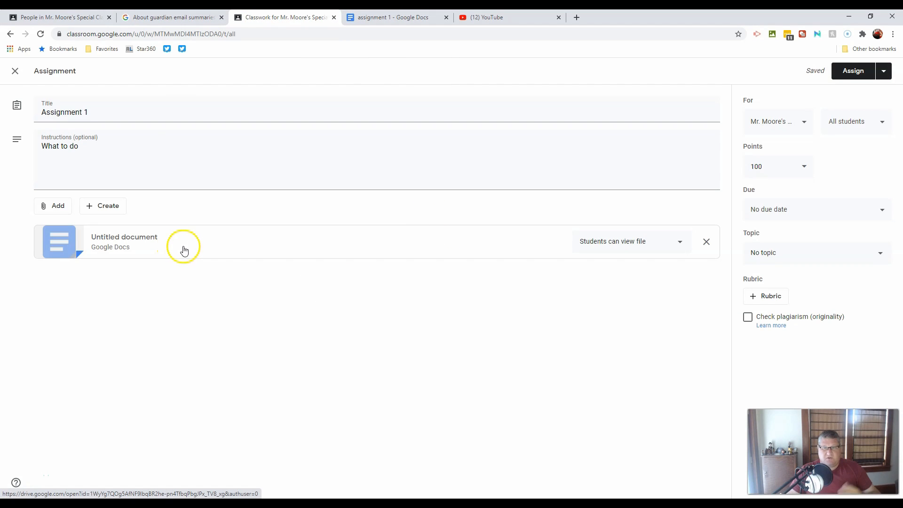
Step: Set the attached document's student access to "Students can edit file"
click(681, 244)
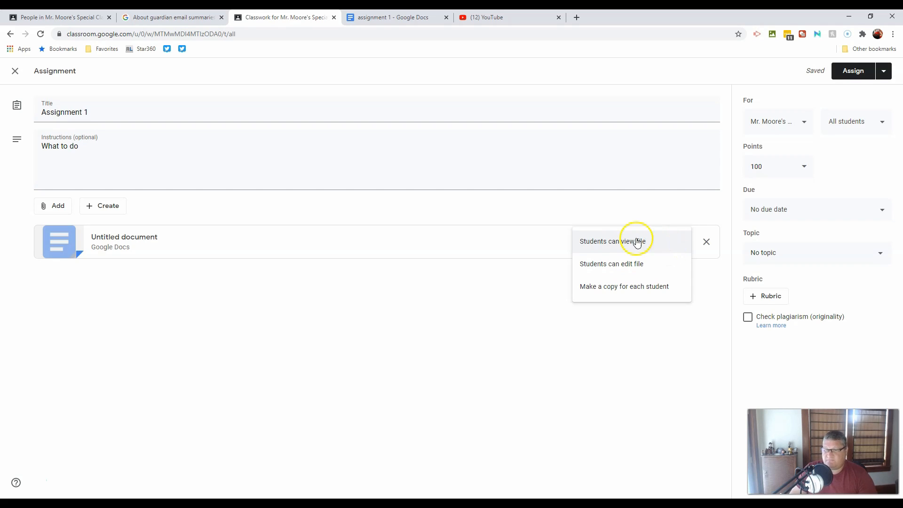
click(639, 270)
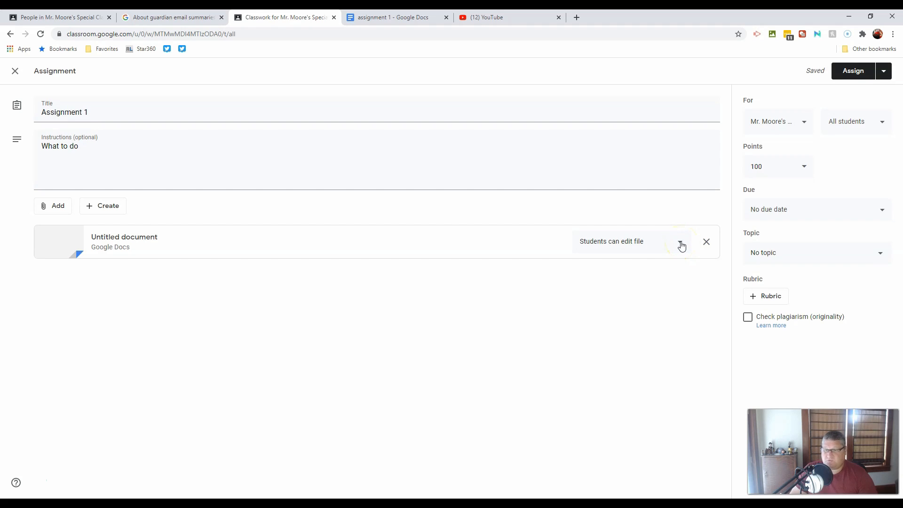
Step: Change the student access of the attached Google Docs document to "Make a copy for each student"
click(681, 243)
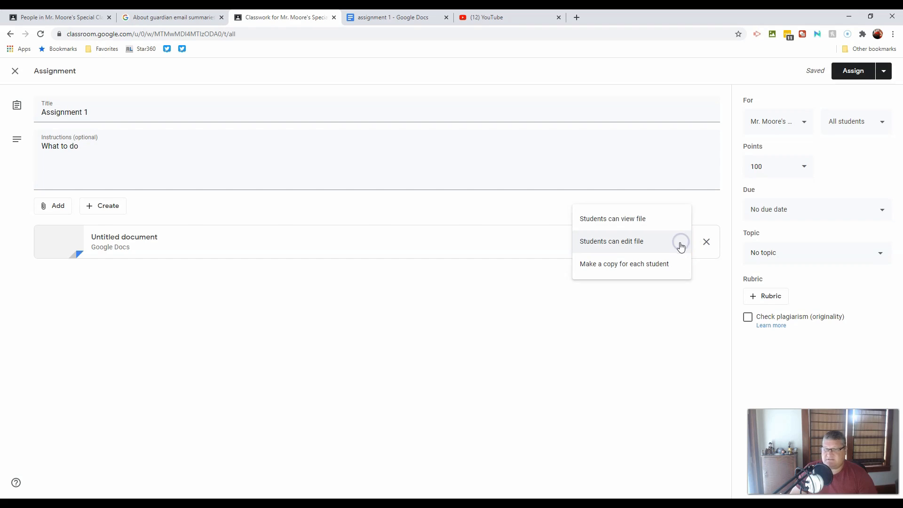
click(656, 267)
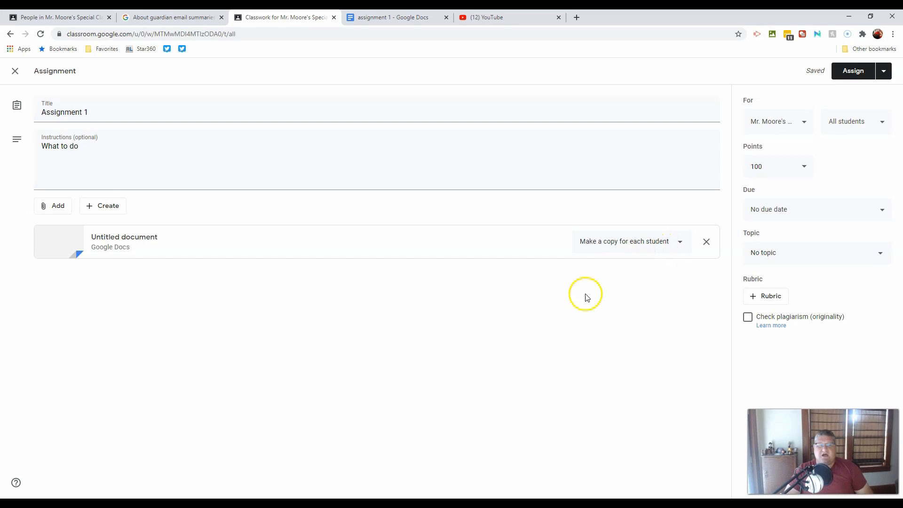
click(104, 209)
click(119, 267)
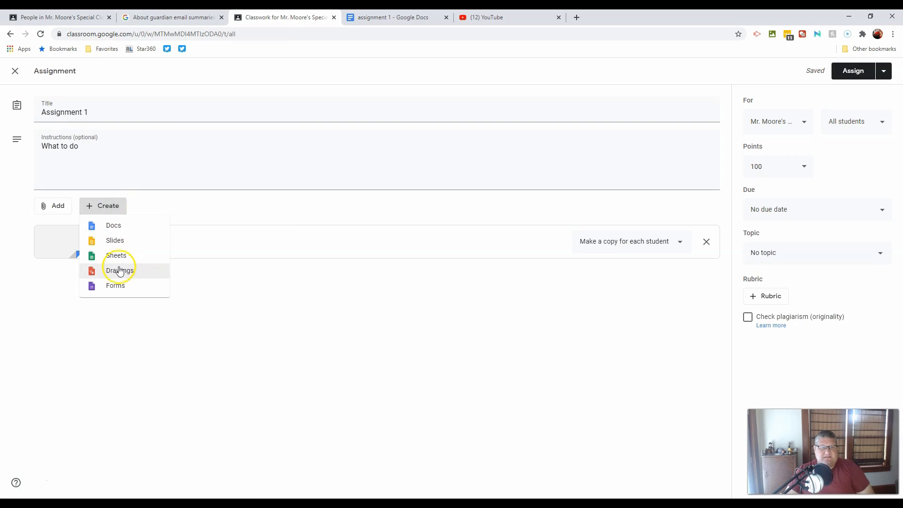
click(55, 208)
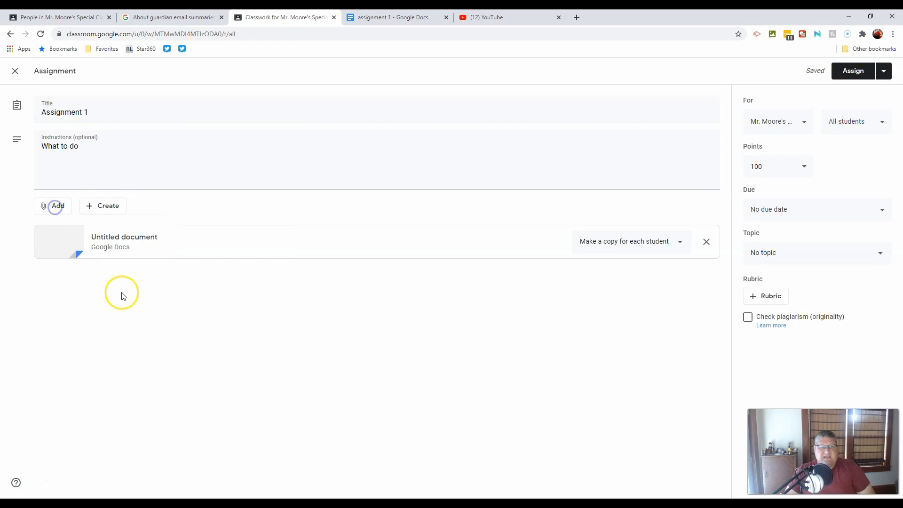
Step: Upload "Certificate of Professional Developmen FT bonus.pdf" from the computer as an attachment and set it to "Make a copy for each student"
click(57, 212)
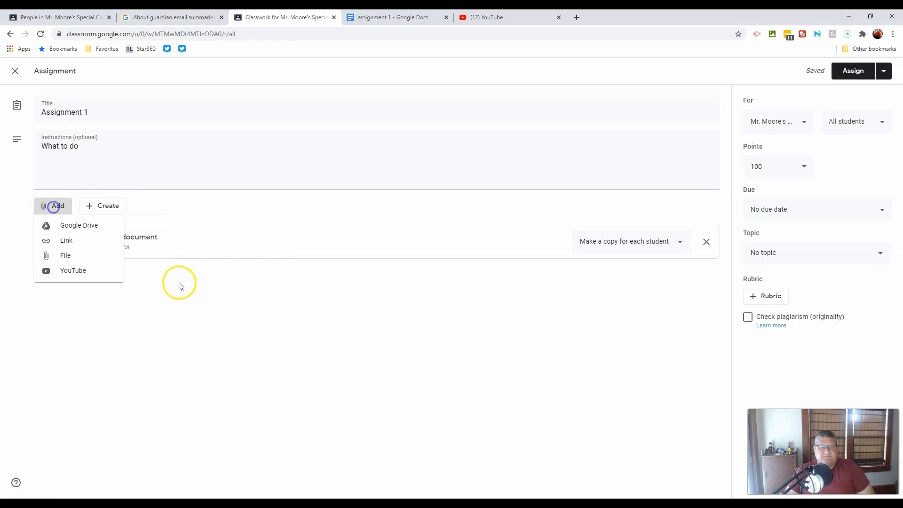
click(62, 261)
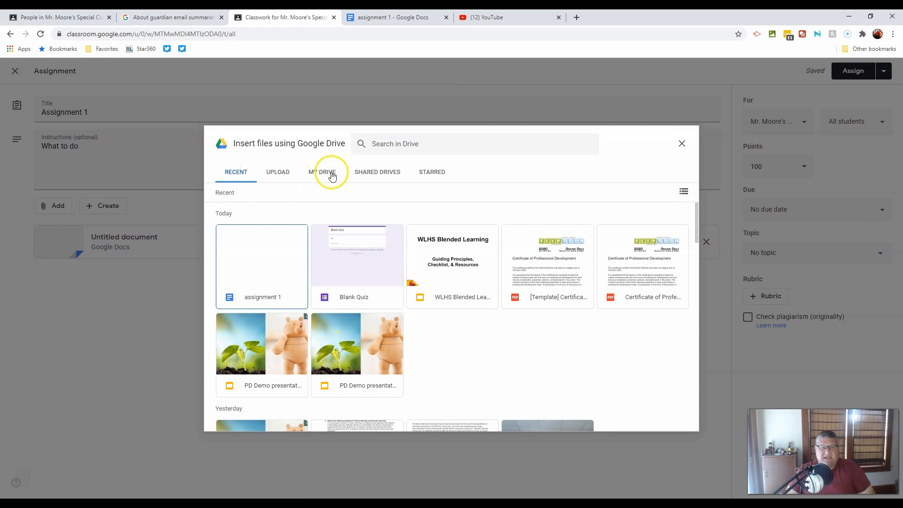
click(279, 172)
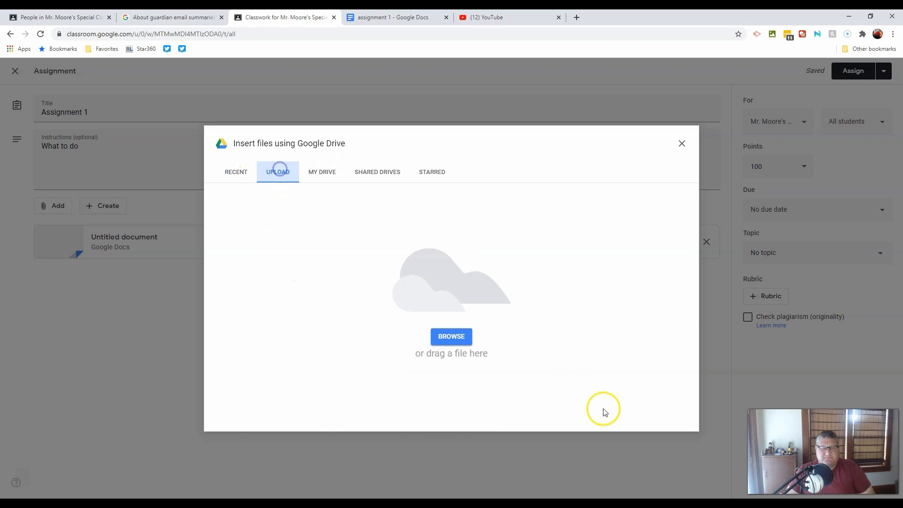
click(452, 338)
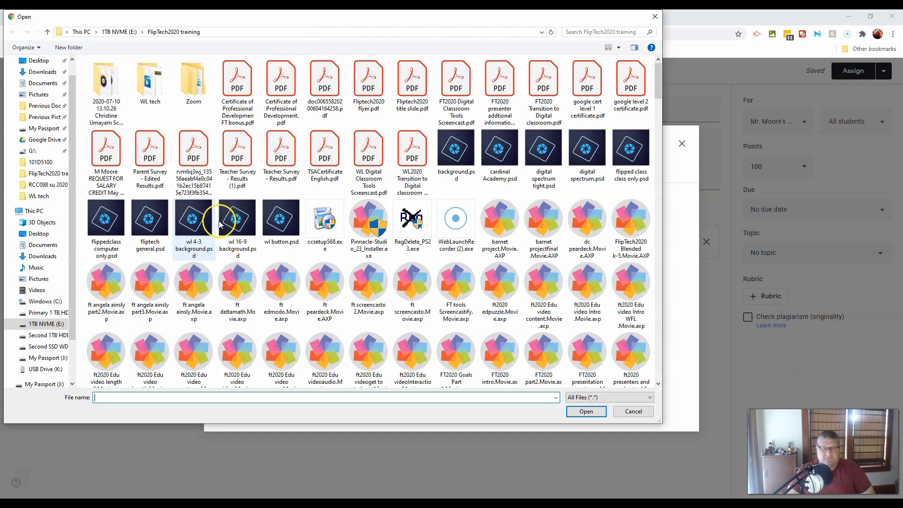
click(248, 80)
click(596, 412)
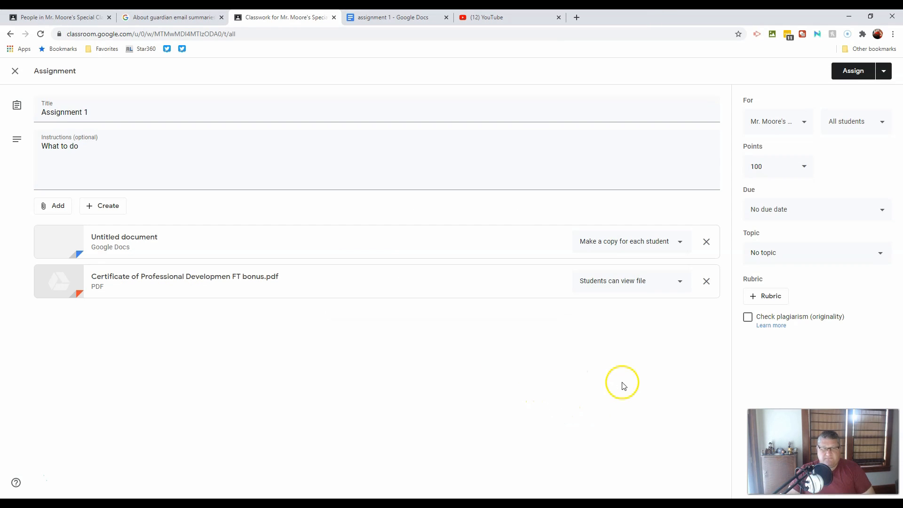
click(685, 283)
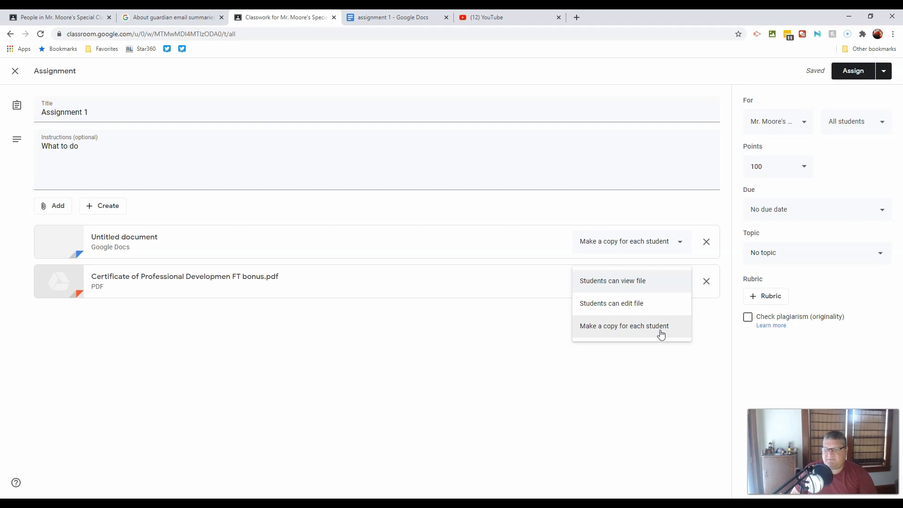
click(661, 332)
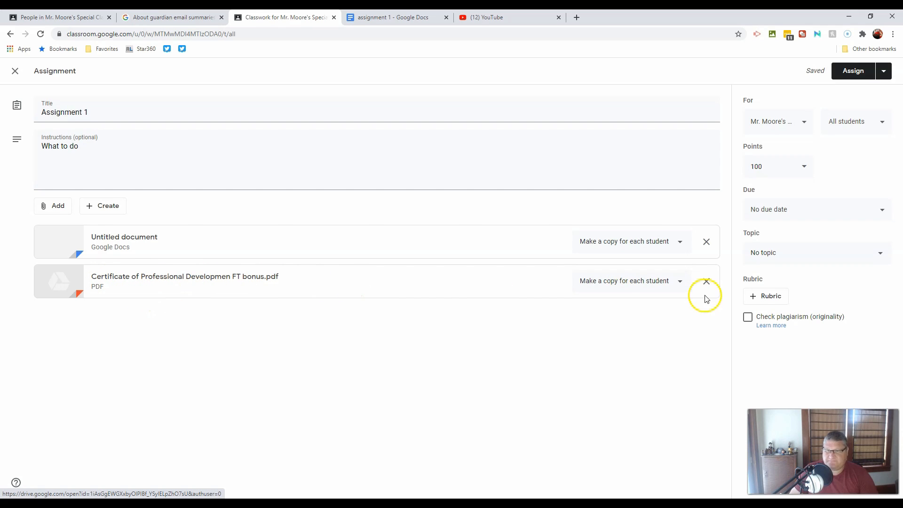
click(52, 205)
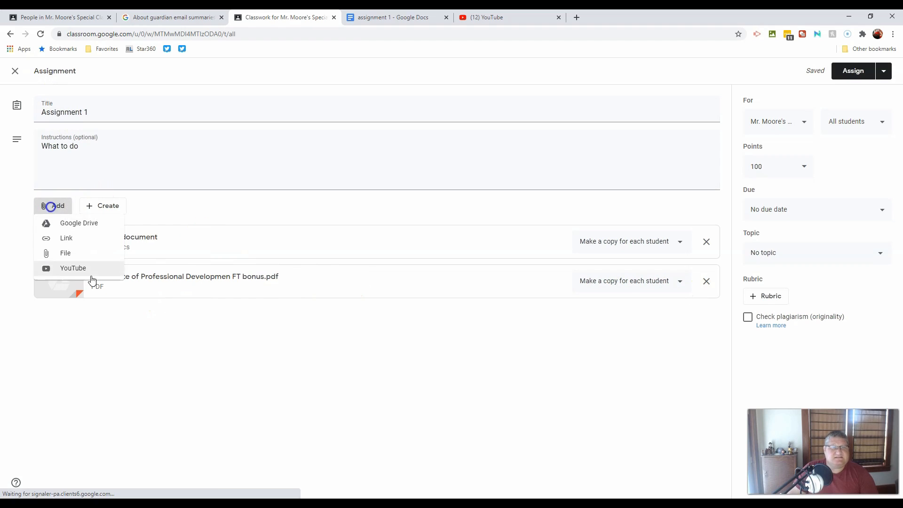
click(67, 272)
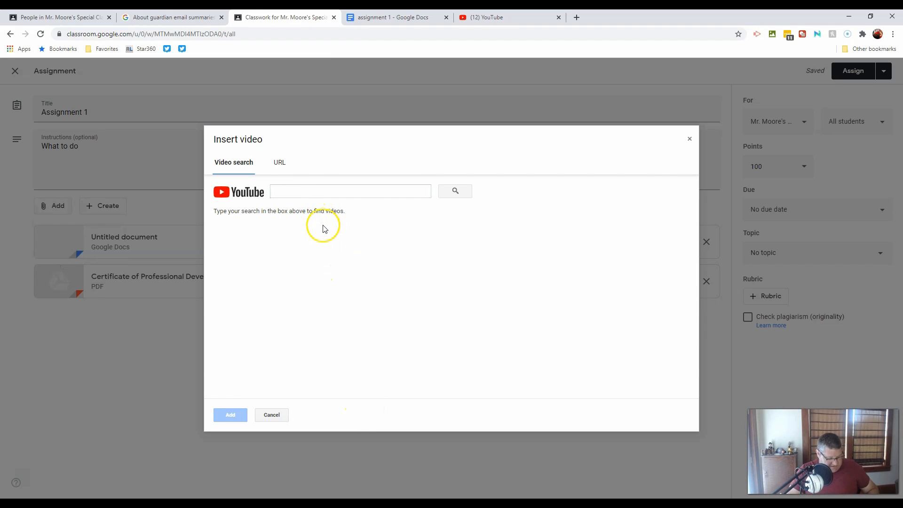
click(328, 189)
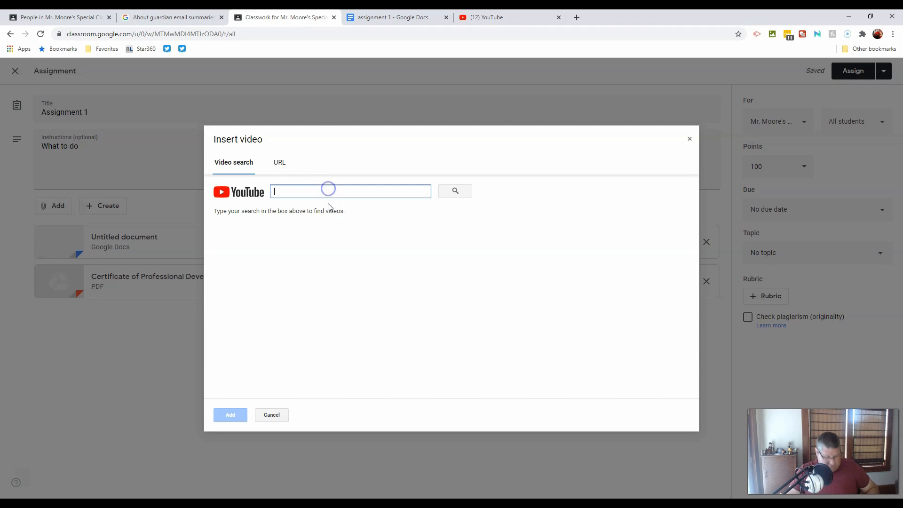
text(https://youtu.be/GjDIRjQ68TI)
click(455, 192)
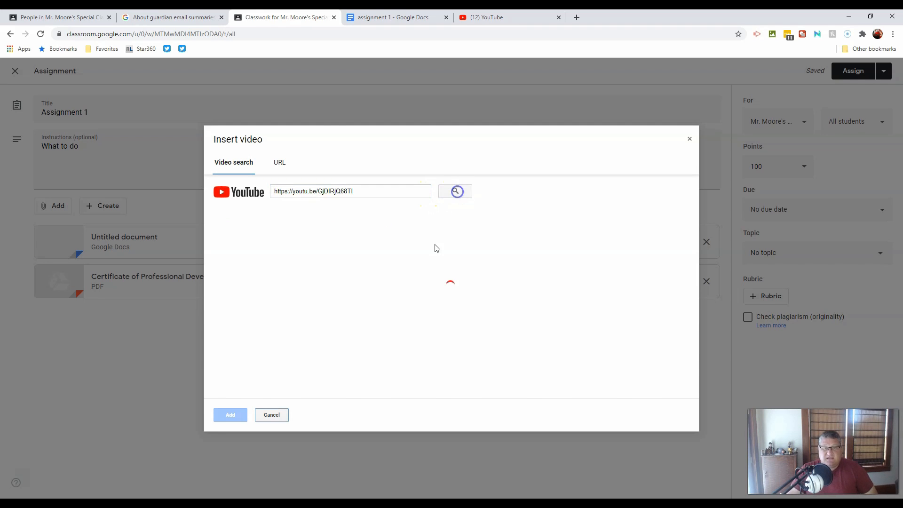
click(345, 360)
click(312, 244)
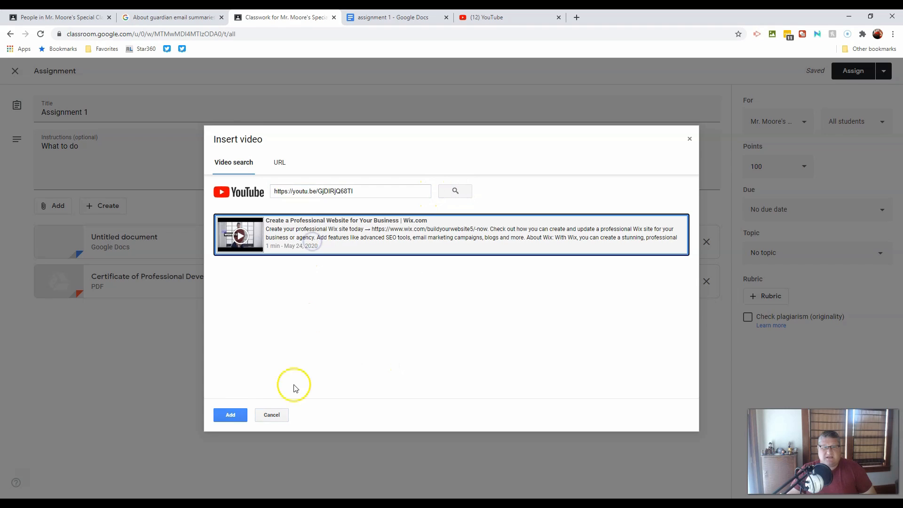
click(228, 422)
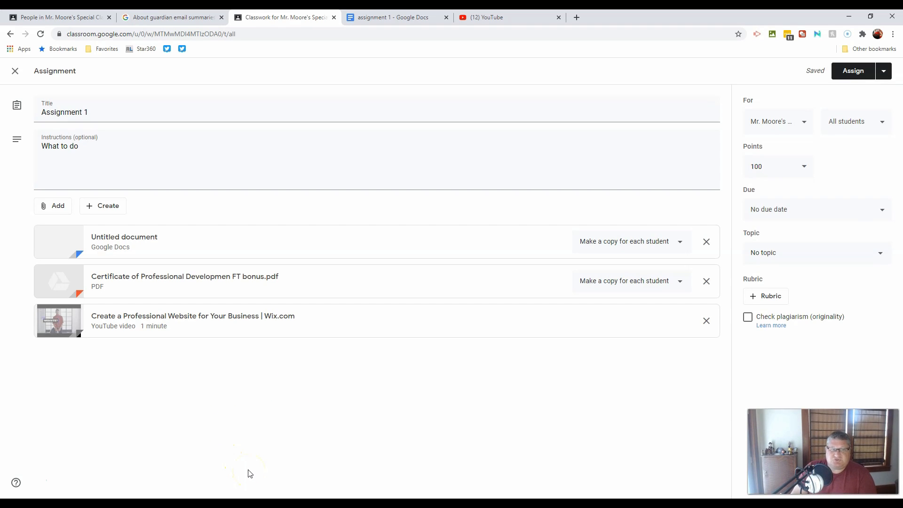
Step: Open the attached Google Docs document and the certificate PDF to check them, closing each and returning to the assignment
click(123, 117)
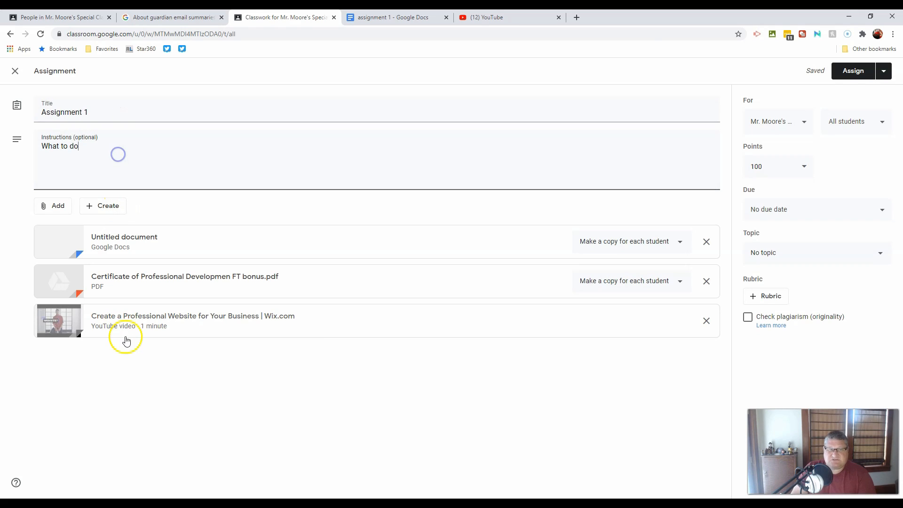
click(211, 249)
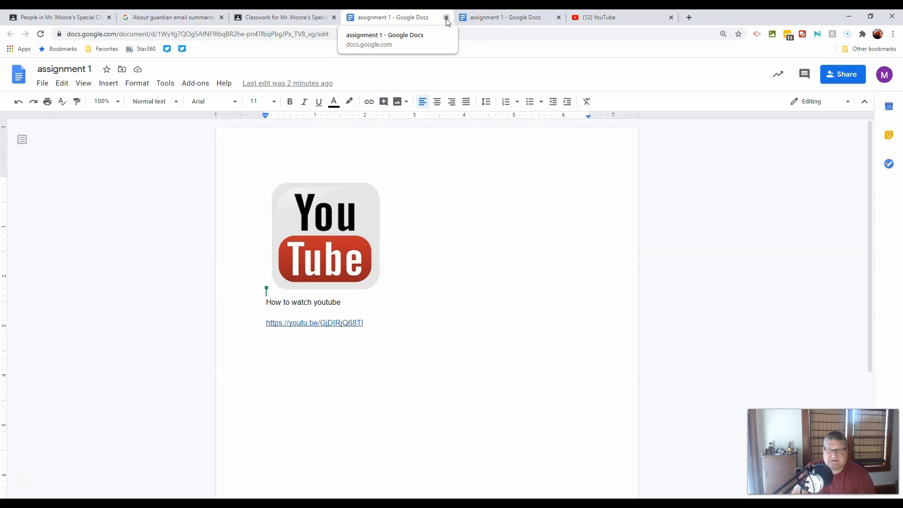
click(446, 17)
click(446, 17)
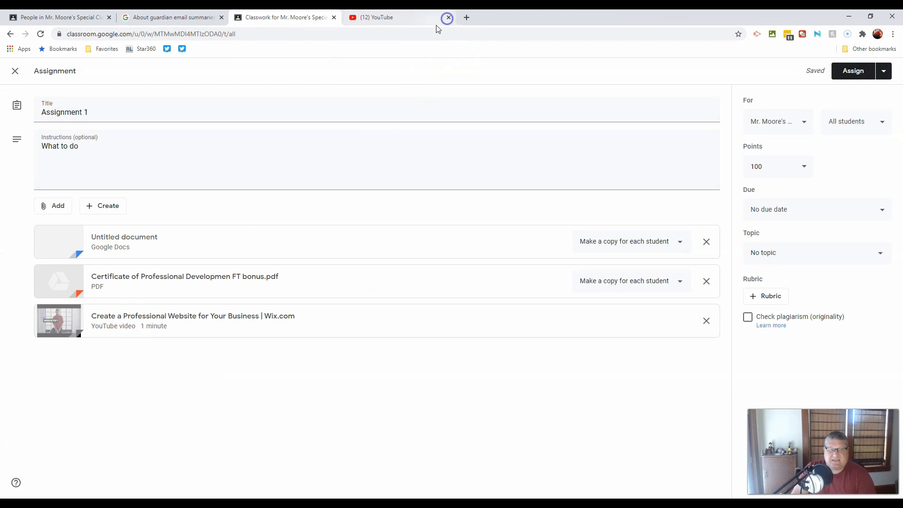
click(150, 291)
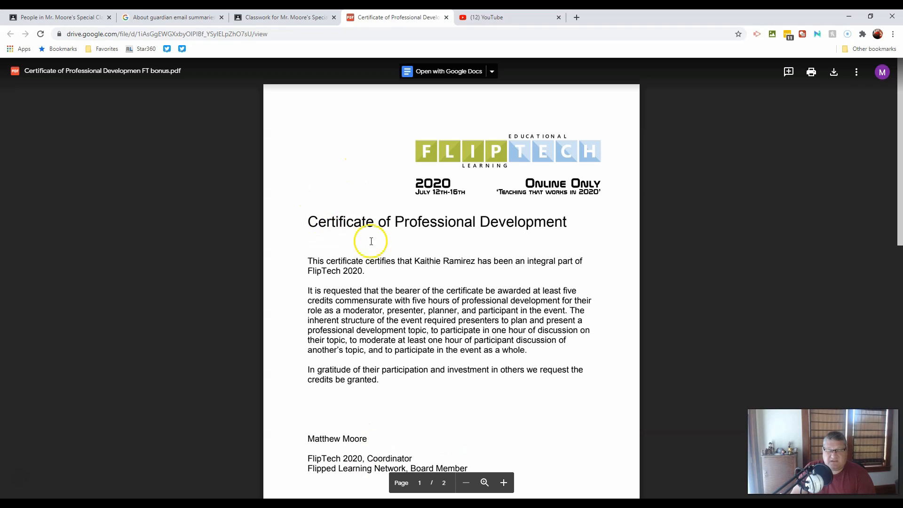
click(447, 18)
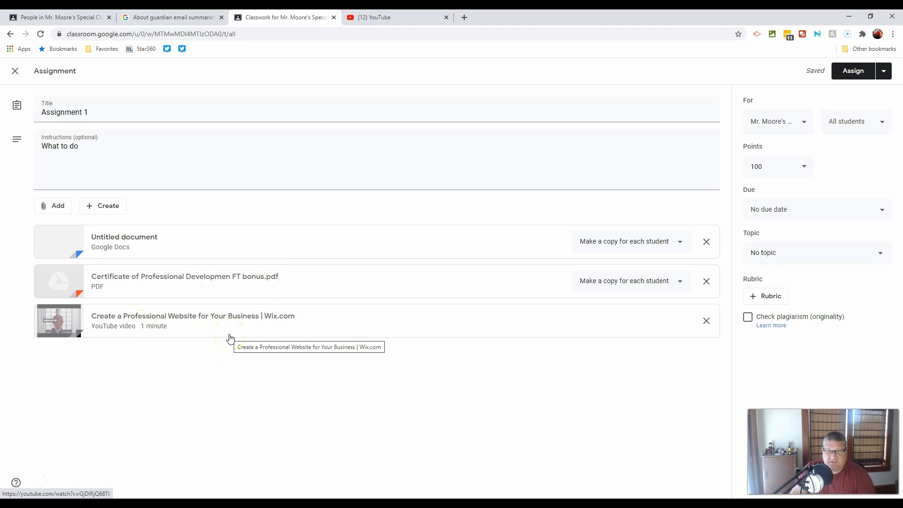
click(57, 207)
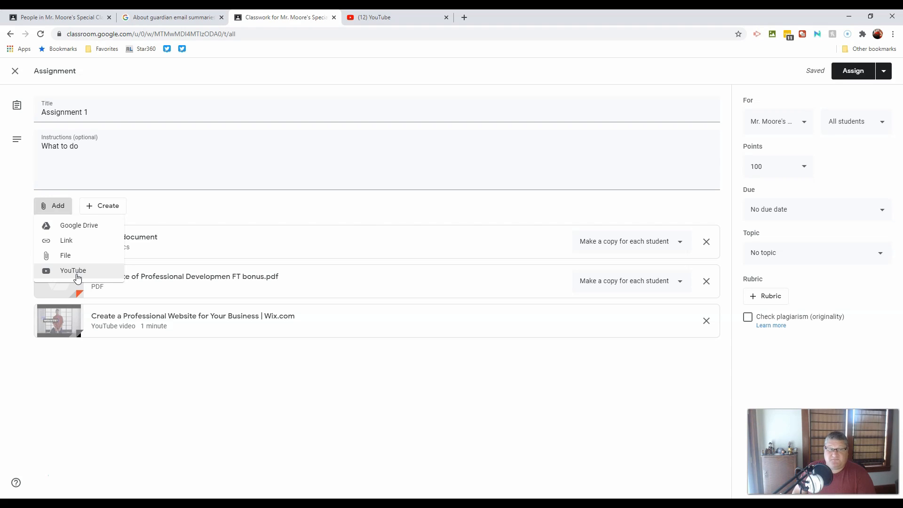
click(94, 241)
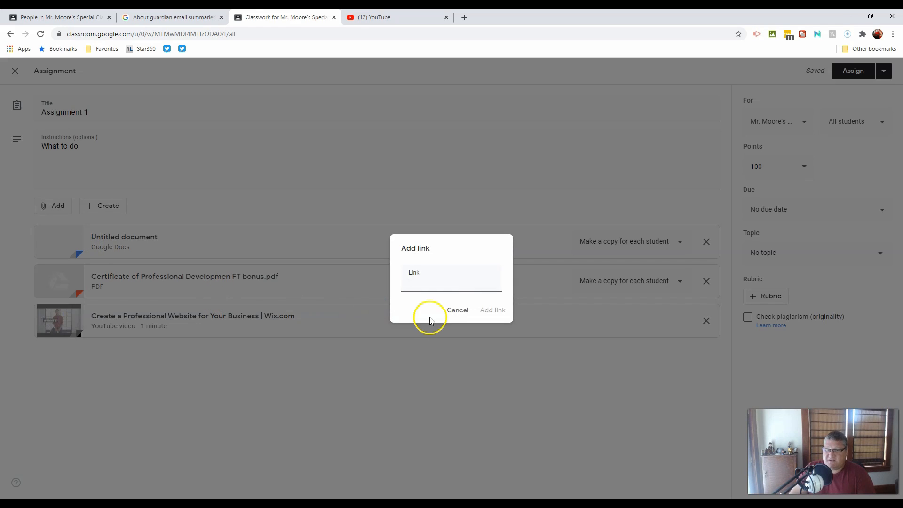
click(456, 310)
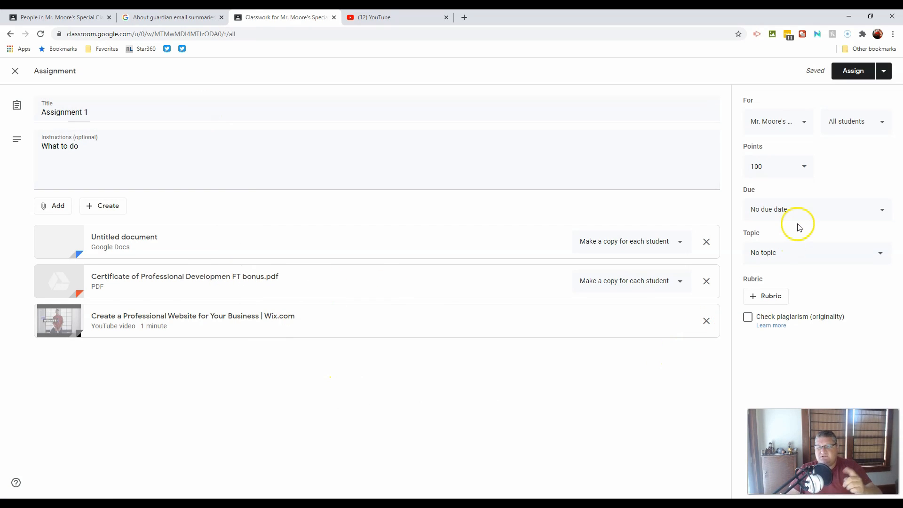
Step: Set the assignment's points to 5
click(806, 167)
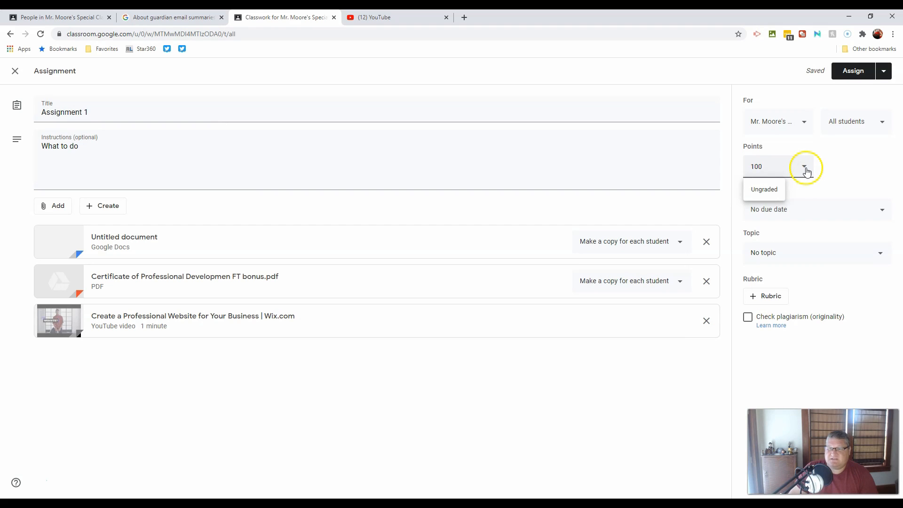
drag(773, 166, 732, 169)
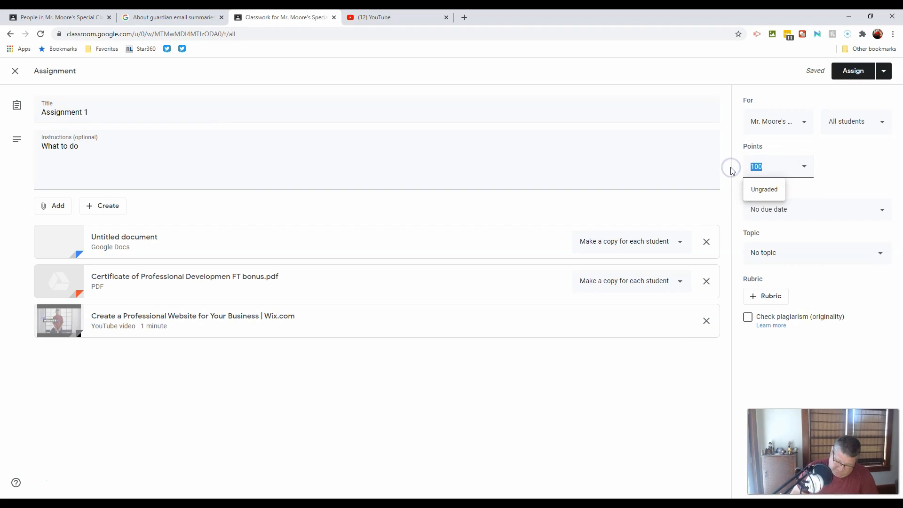
click(730, 171)
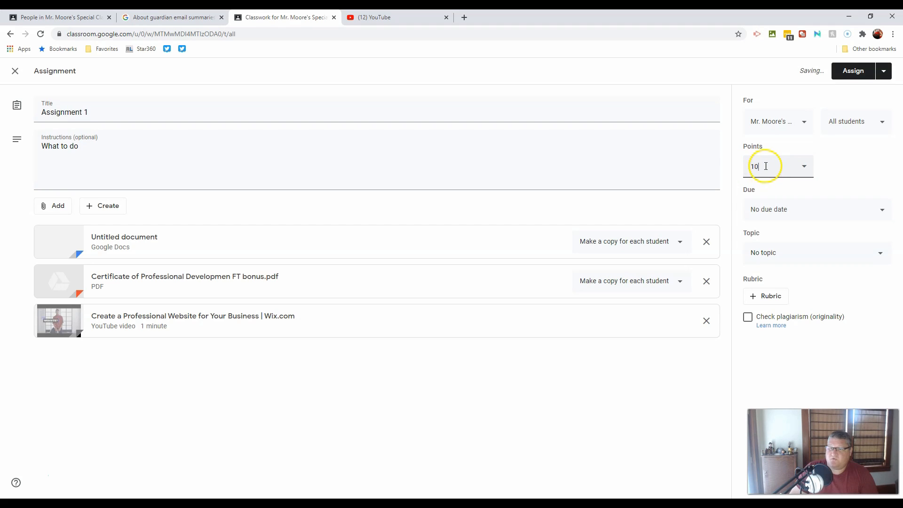
click(759, 153)
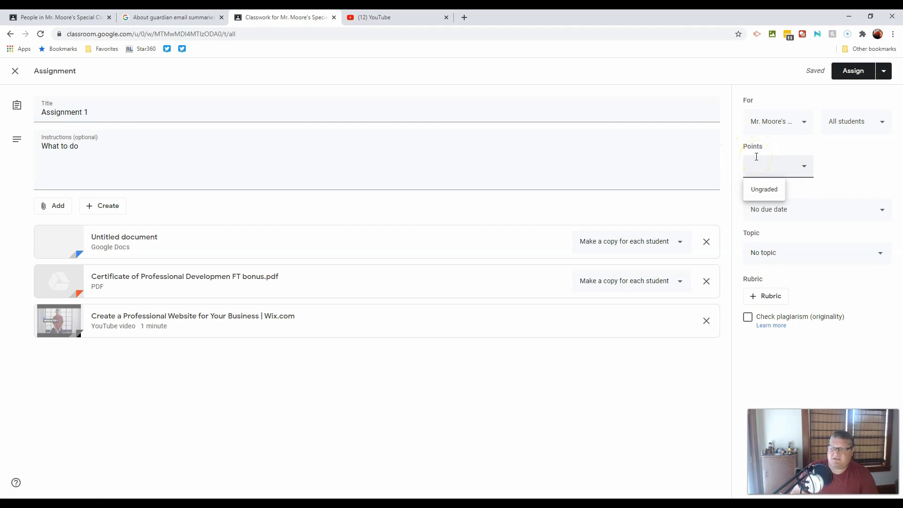
key(Return)
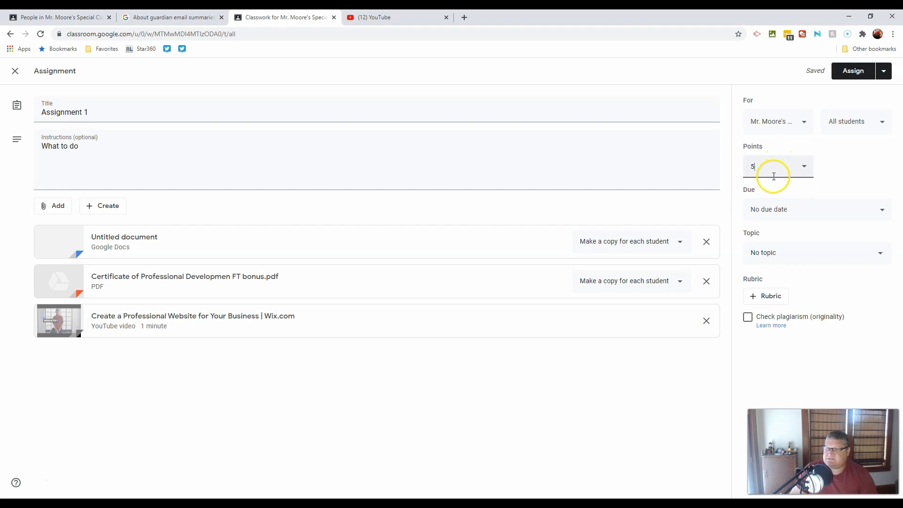
Step: Set the assignment's due date to Aug 7, 2020 at 8:00 PM
click(884, 214)
click(842, 251)
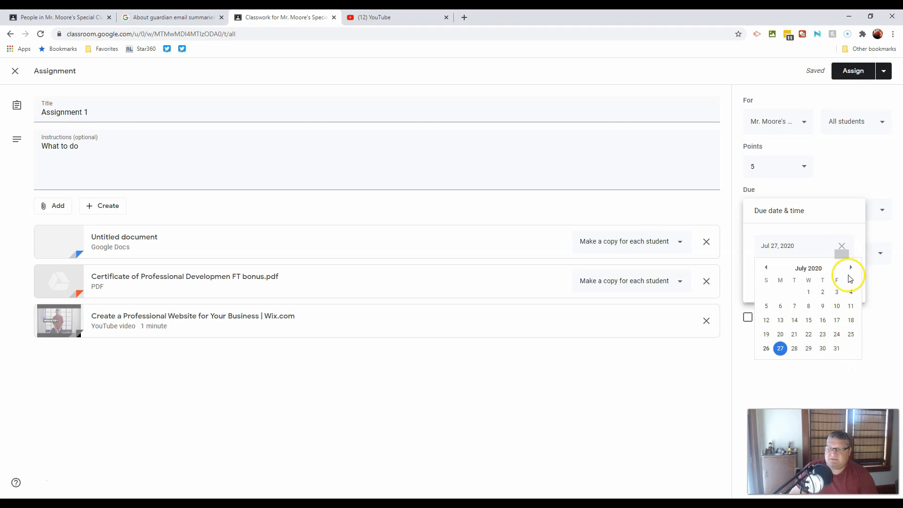
click(851, 268)
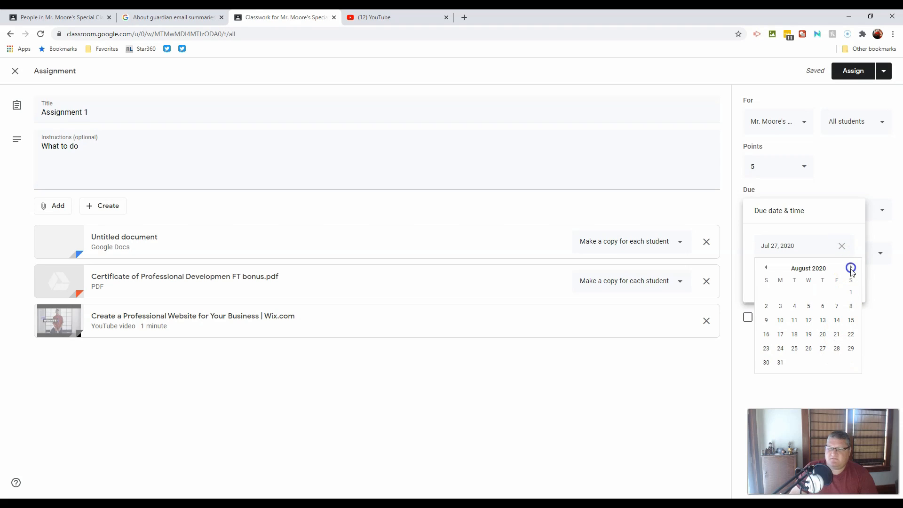
click(836, 306)
click(796, 279)
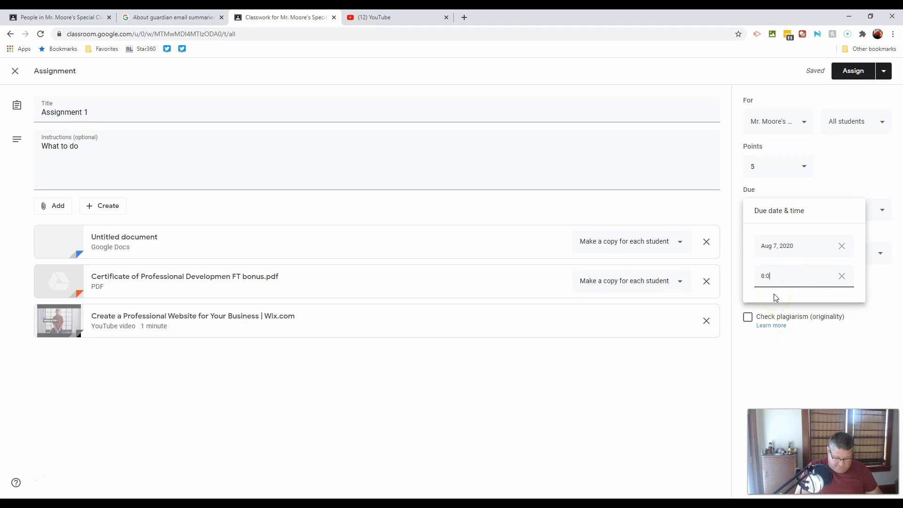
click(788, 297)
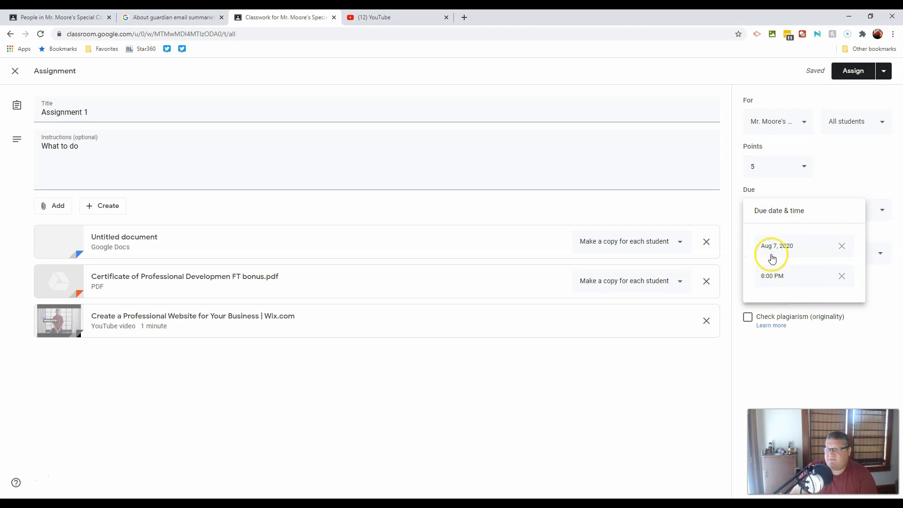
click(871, 343)
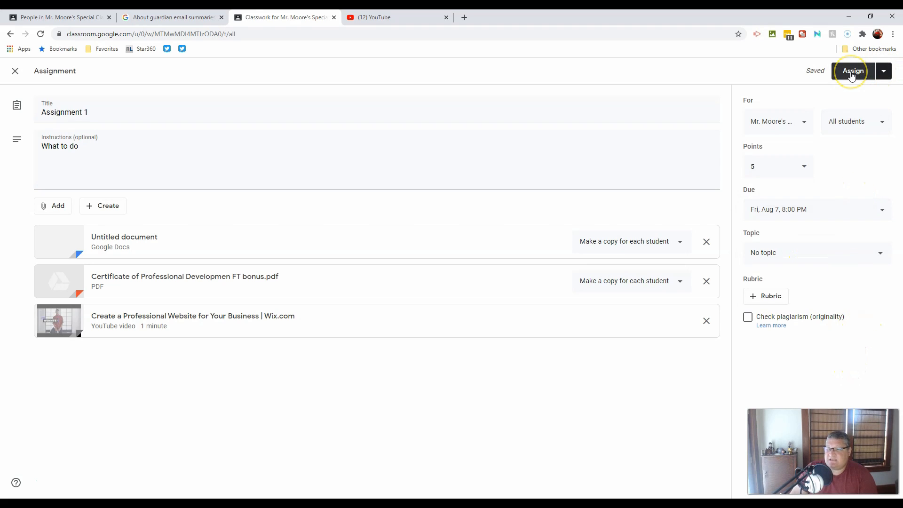
Step: Schedule Assignment 1 to post on Jul 29, 2020 at 8:00 AM and expand its entry in the classwork list
click(882, 72)
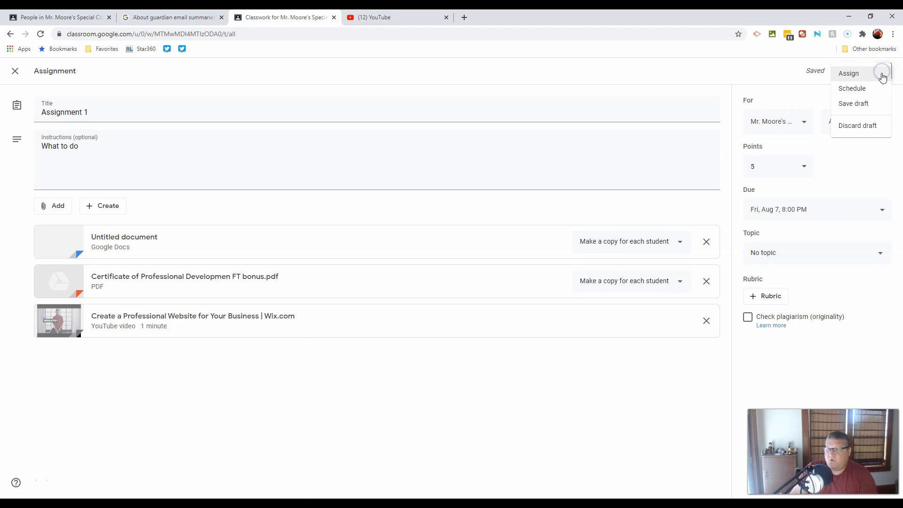
click(871, 91)
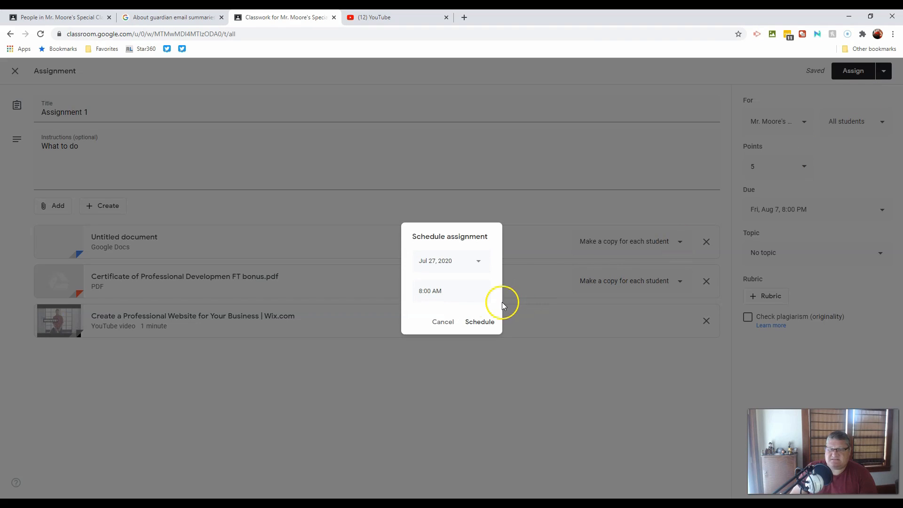
click(479, 262)
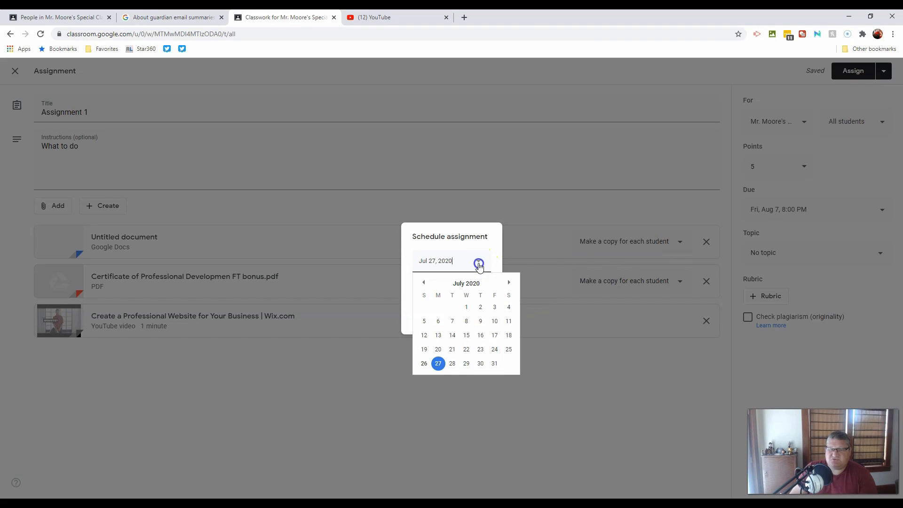
click(465, 364)
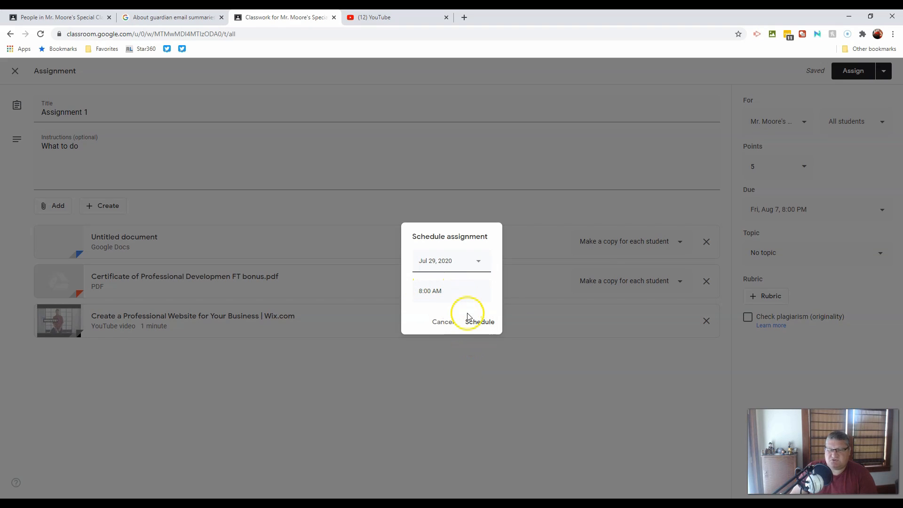
click(478, 324)
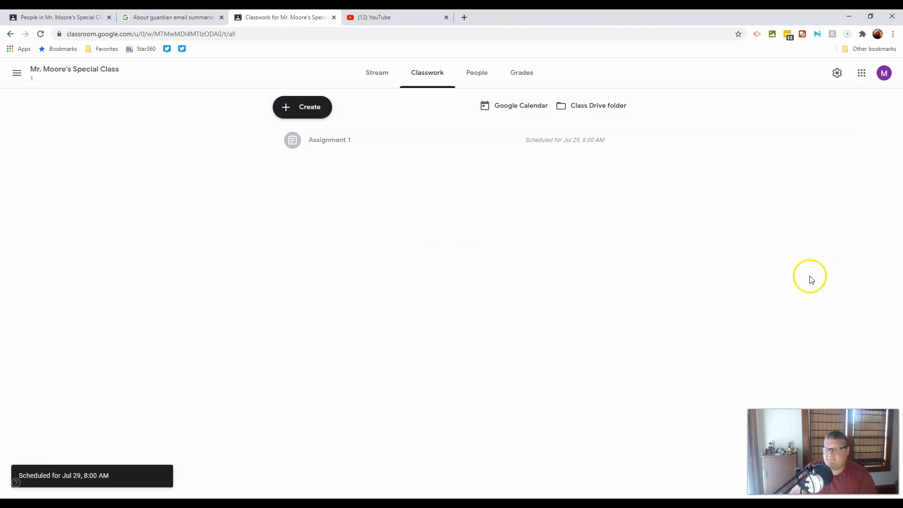
click(323, 141)
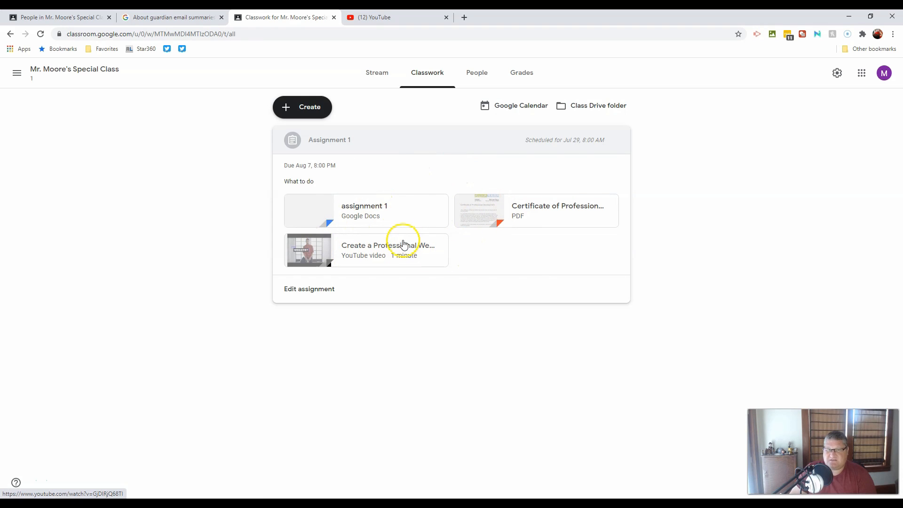
Step: Create a new assignment titled "assignment 2" and assign it to all students
click(300, 106)
click(298, 139)
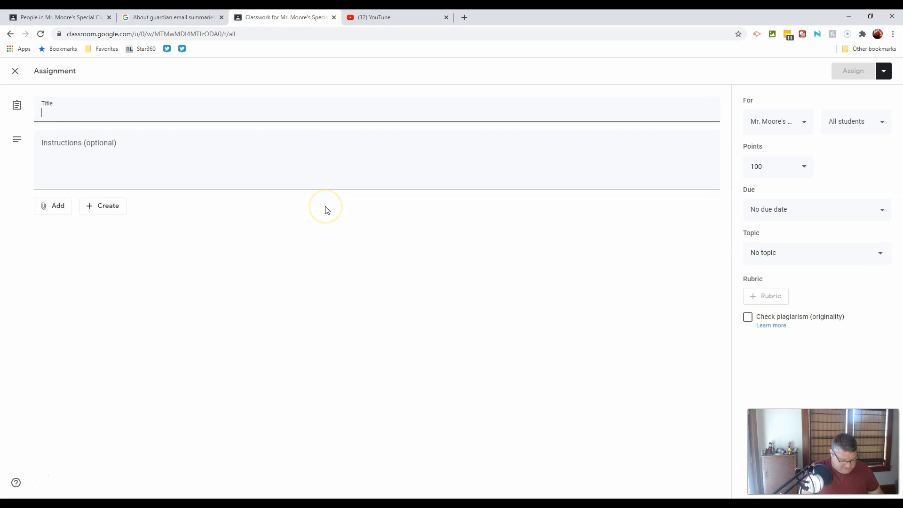
text(assig)
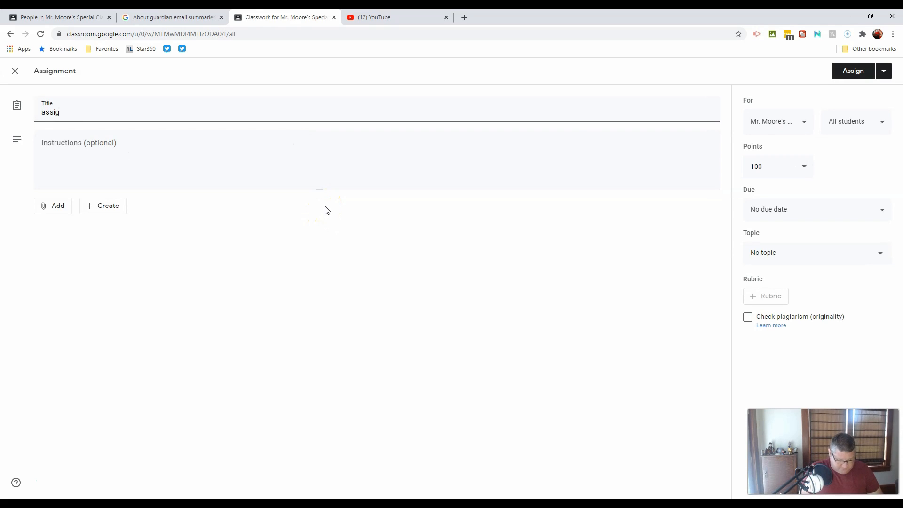
text(nment 2)
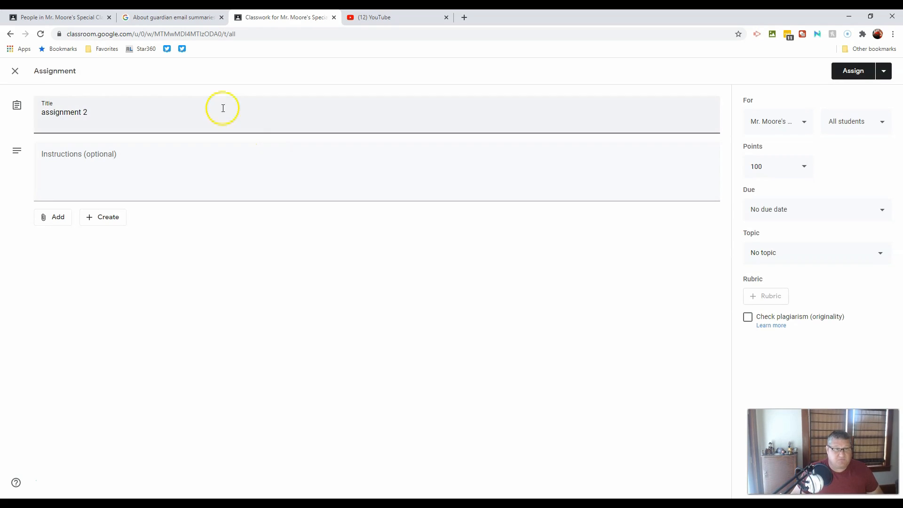
click(852, 71)
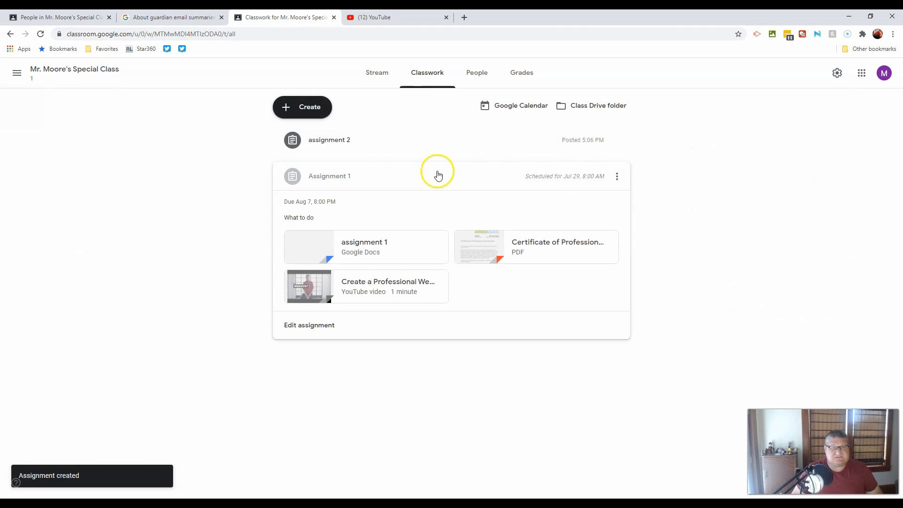
Step: Create another assignment titled "assignment 3" and assign it to all students
click(302, 109)
click(319, 132)
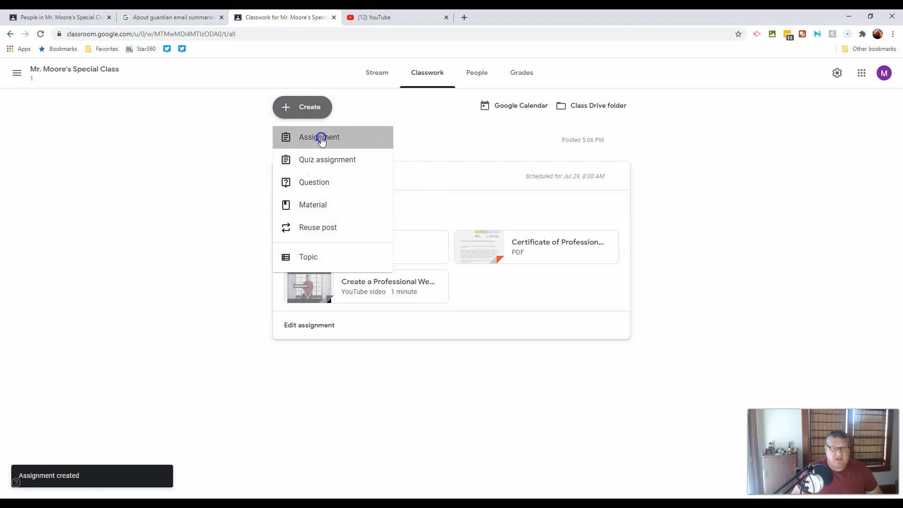
text(assignment)
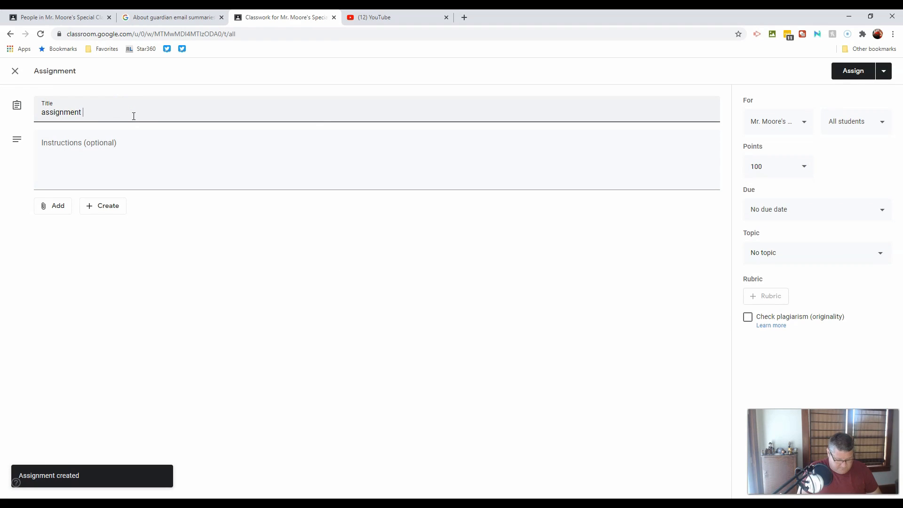
text( 3)
key(Return)
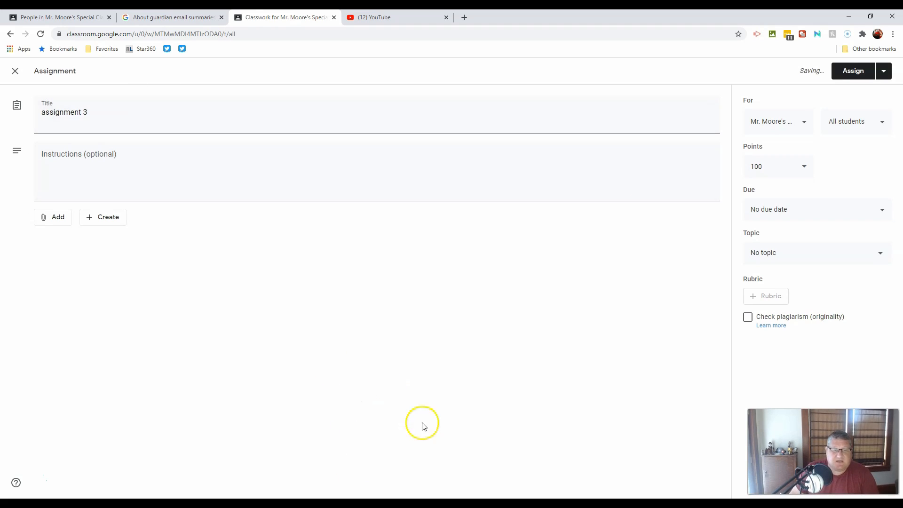
click(852, 66)
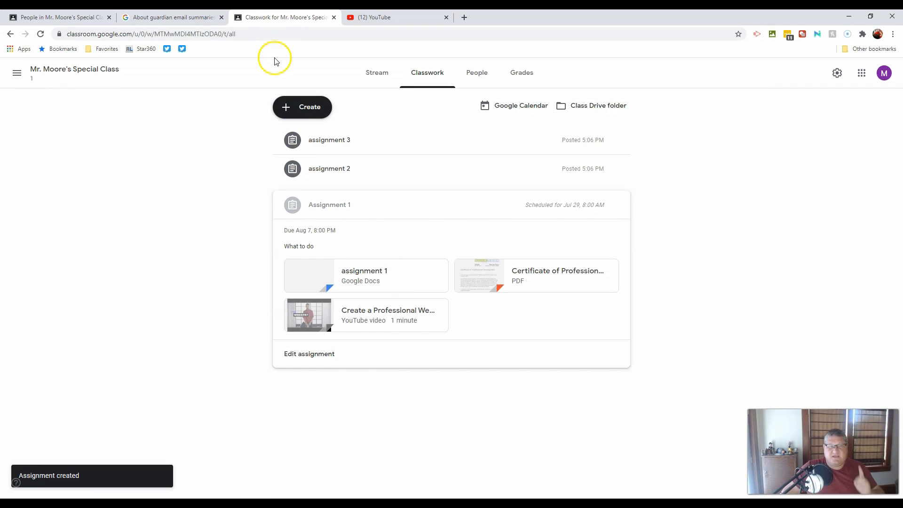
Step: Add a classwork topic named "Week 1"
click(287, 107)
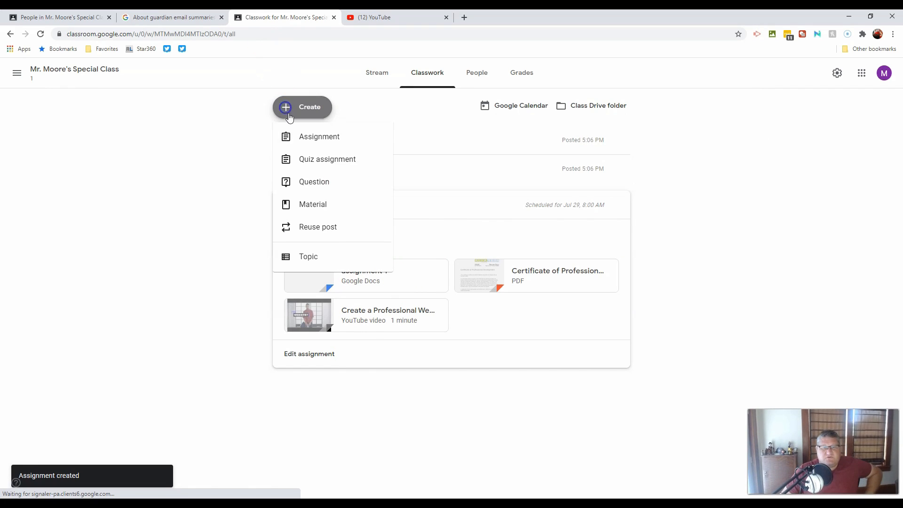
click(314, 260)
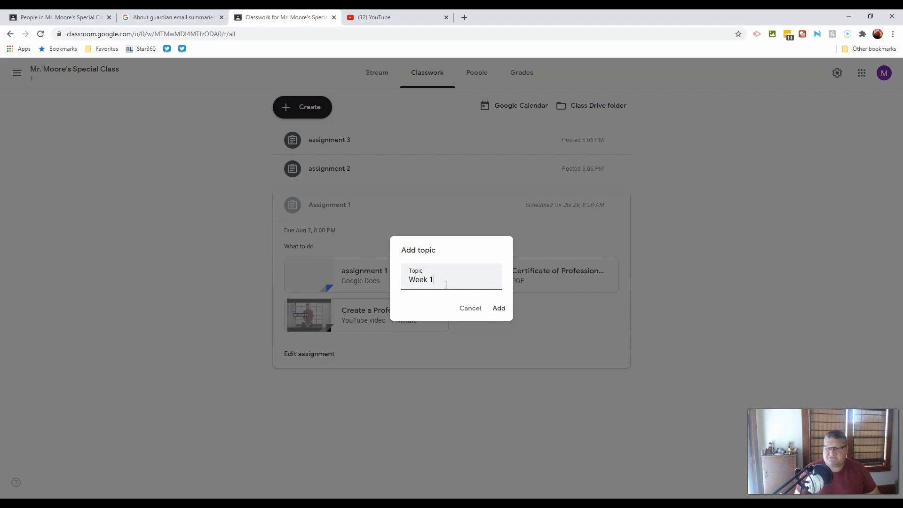
key(Return)
click(428, 272)
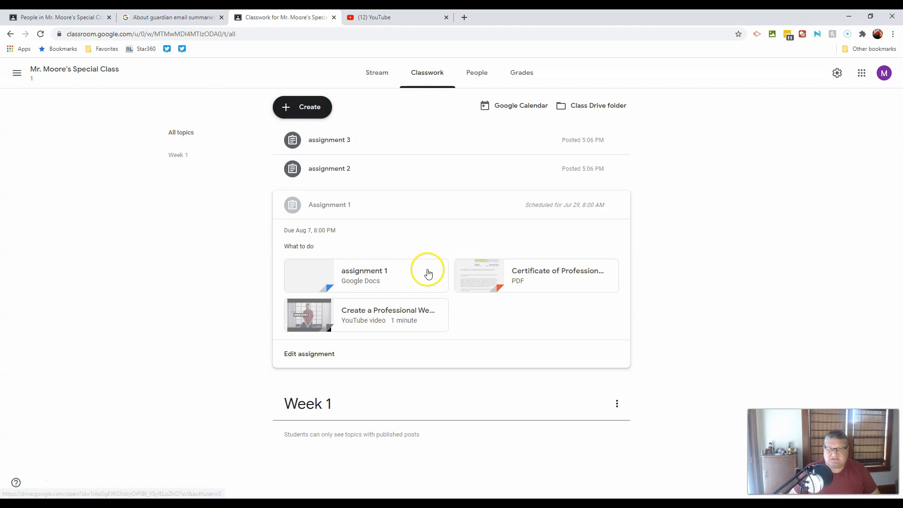
Step: Move Assignment 1 and assignment 2 into the Week 1 topic
drag(295, 204, 232, 339)
drag(289, 203, 368, 250)
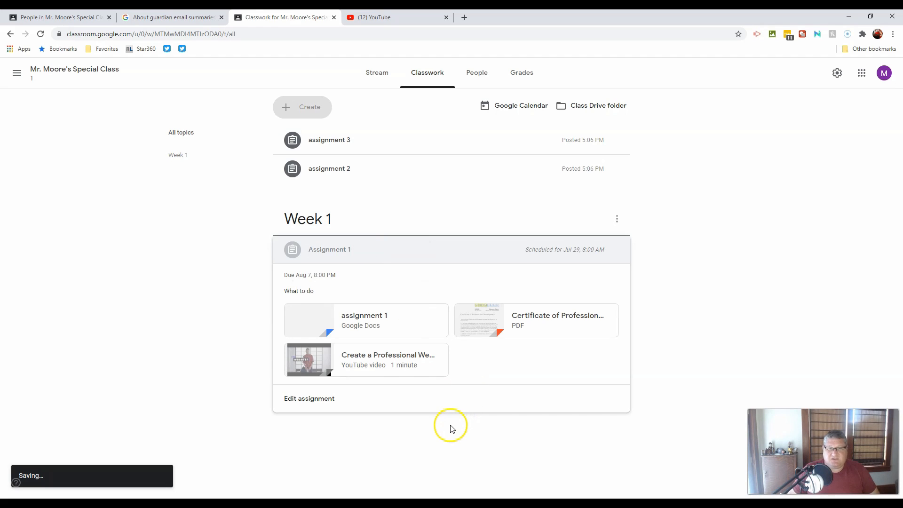
drag(306, 169, 361, 256)
drag(311, 163, 377, 246)
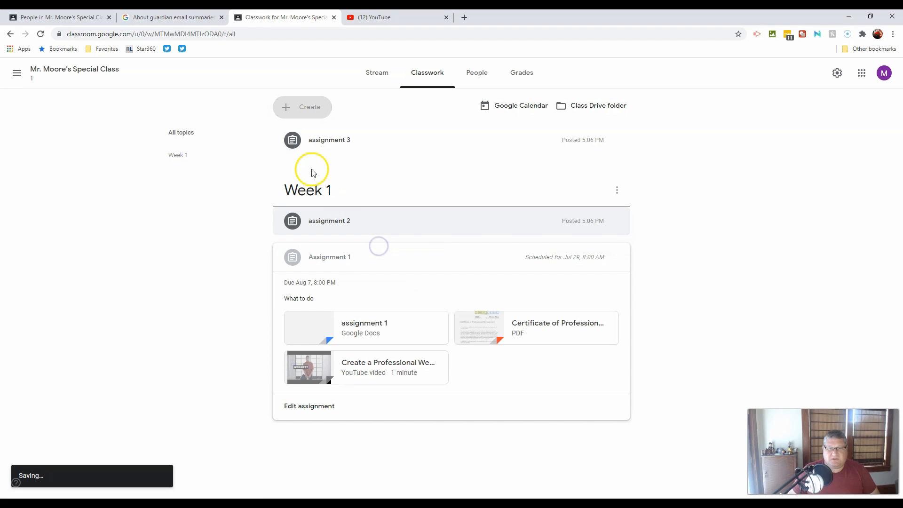
Step: Reorder the assignments within the Week 1 topic, finishing with Assignment 1 above assignment 2
drag(351, 266, 332, 210)
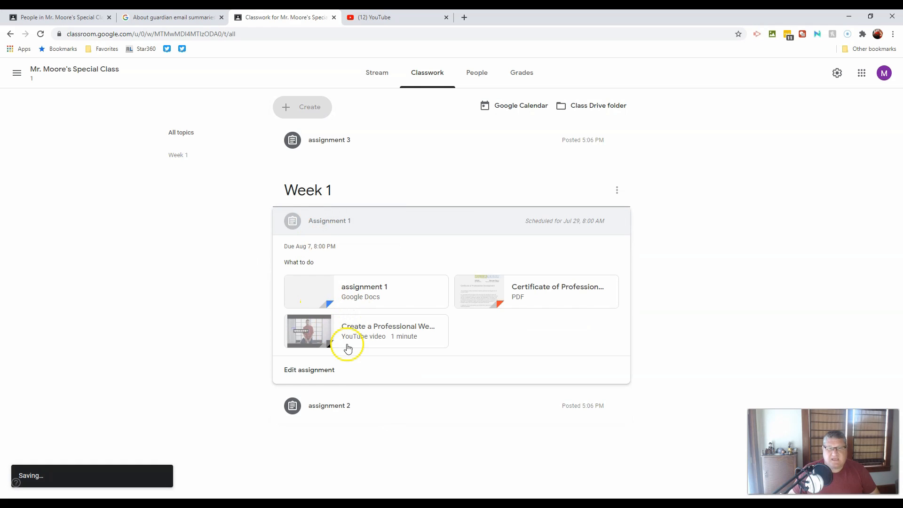
drag(302, 405, 349, 219)
drag(369, 255, 368, 216)
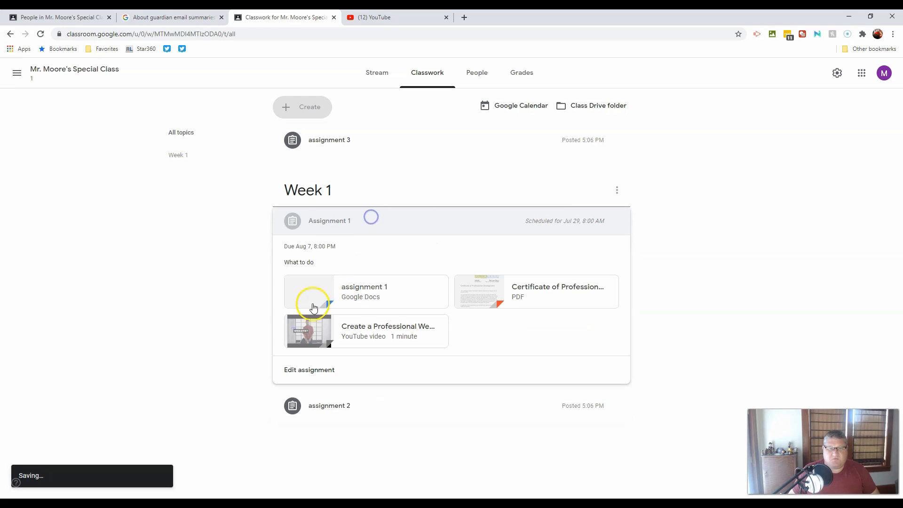
Step: Add a classwork topic named "Readings" and move assignment 3 into it
click(311, 113)
click(316, 256)
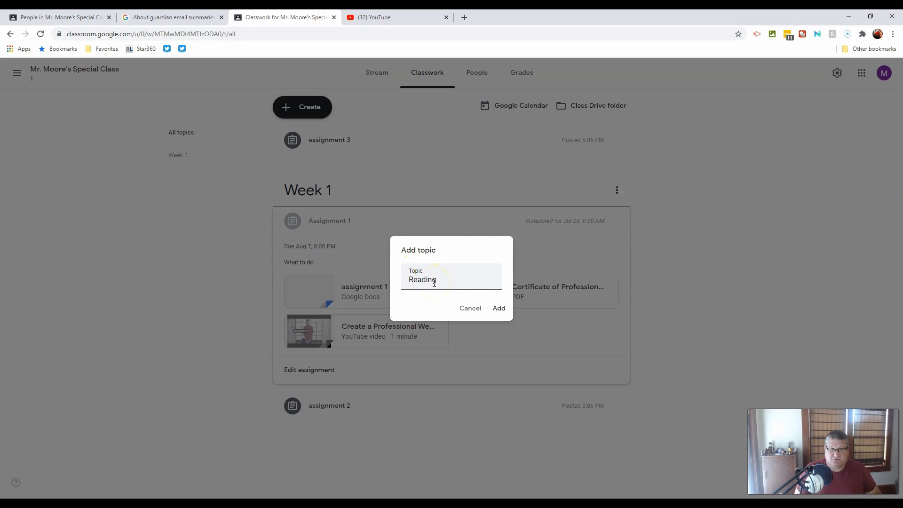
text(Readings)
key(Return)
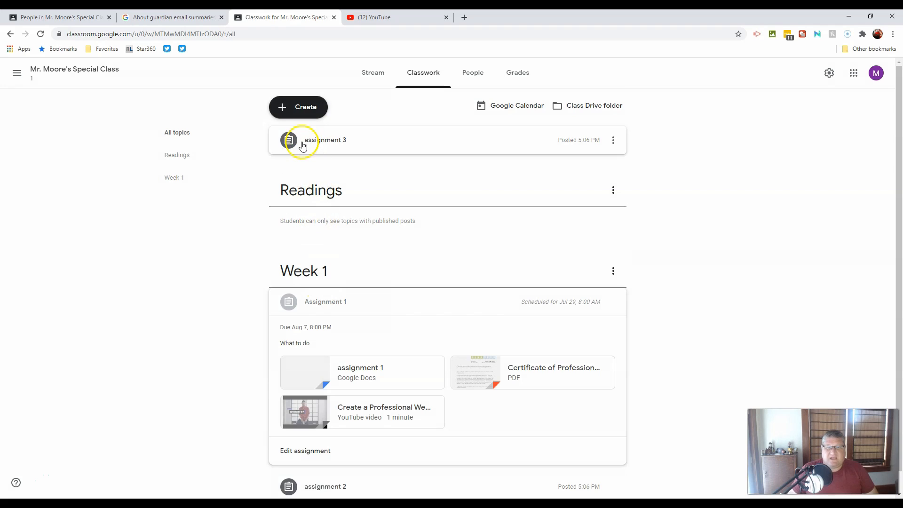
drag(303, 146, 347, 189)
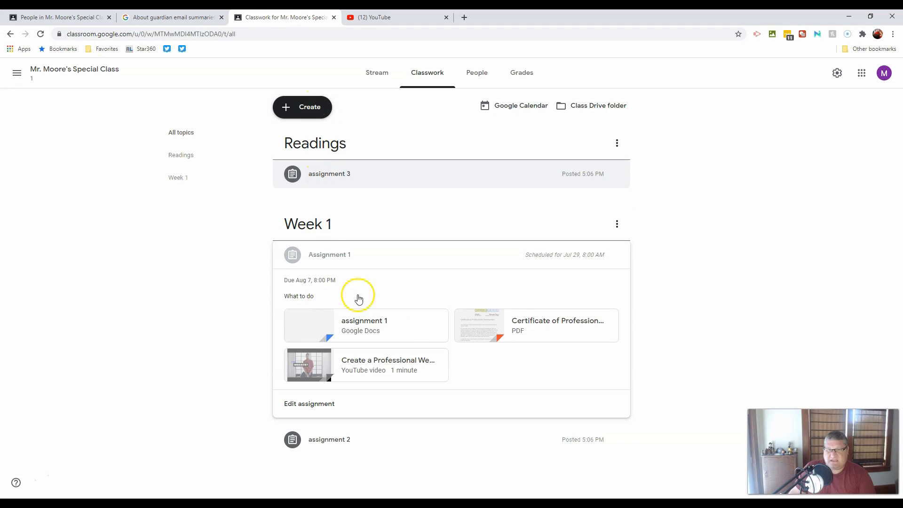
Step: Open the class's Google Calendar, view the details of the Reading reflection and Introduction assignments, and return to the classwork page
click(510, 111)
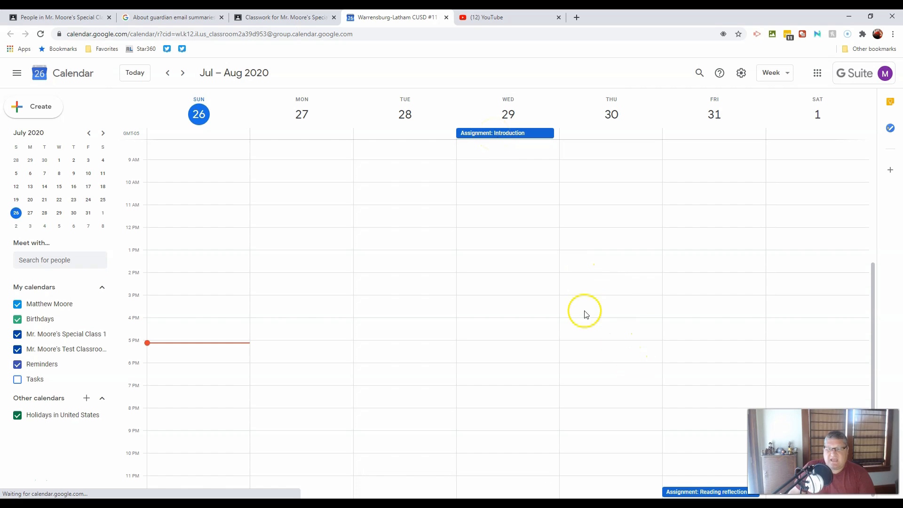
drag(874, 320, 865, 391)
click(707, 492)
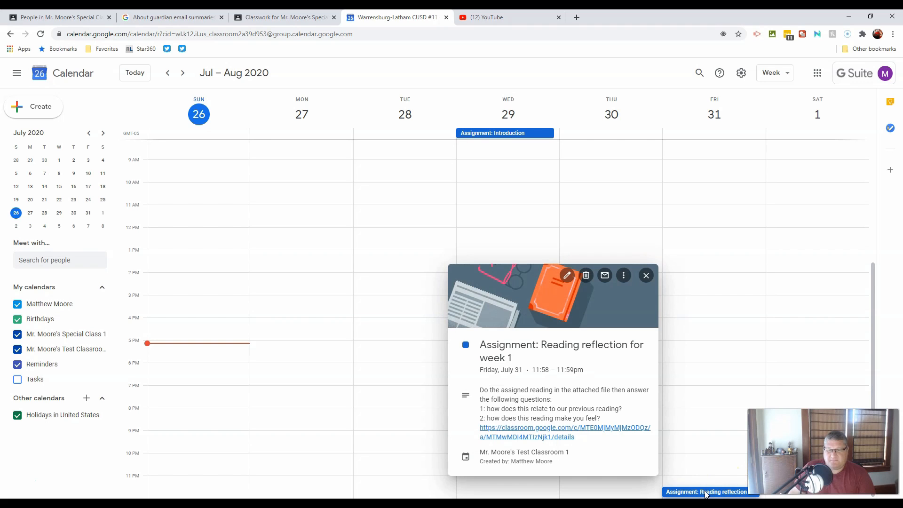
click(506, 137)
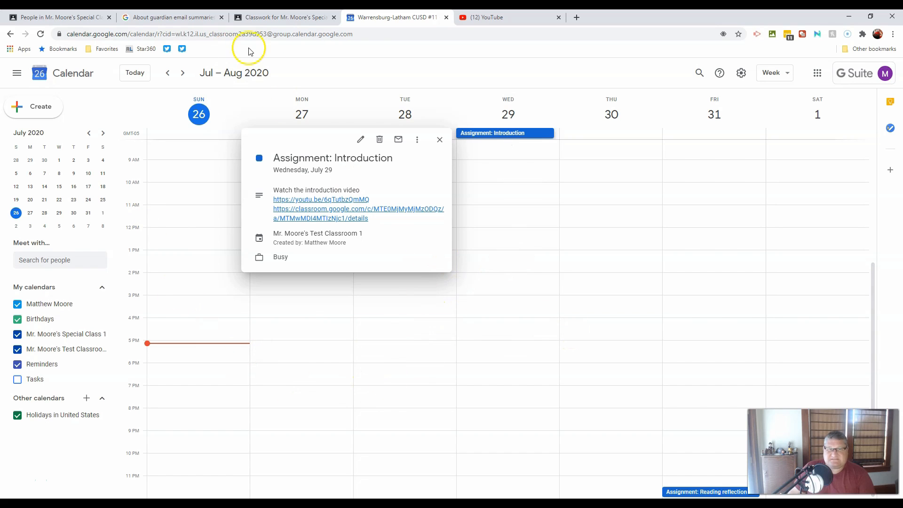
click(440, 140)
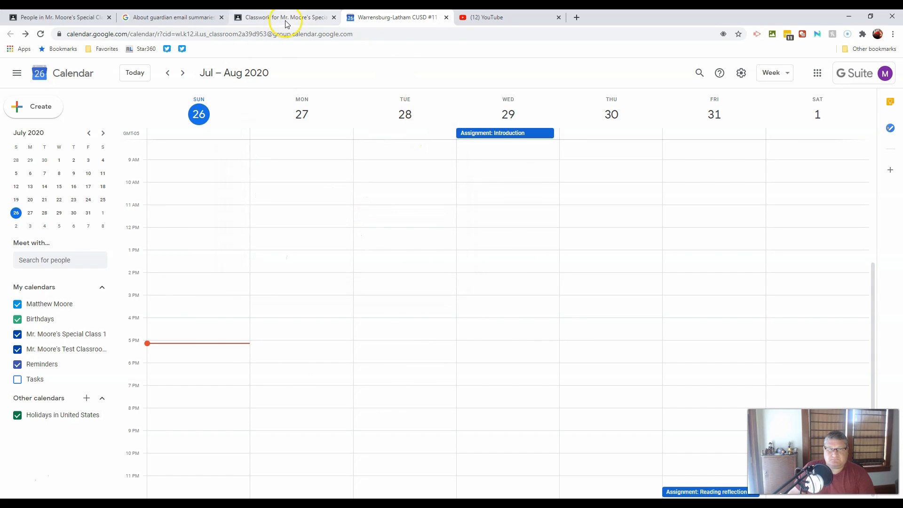
click(446, 18)
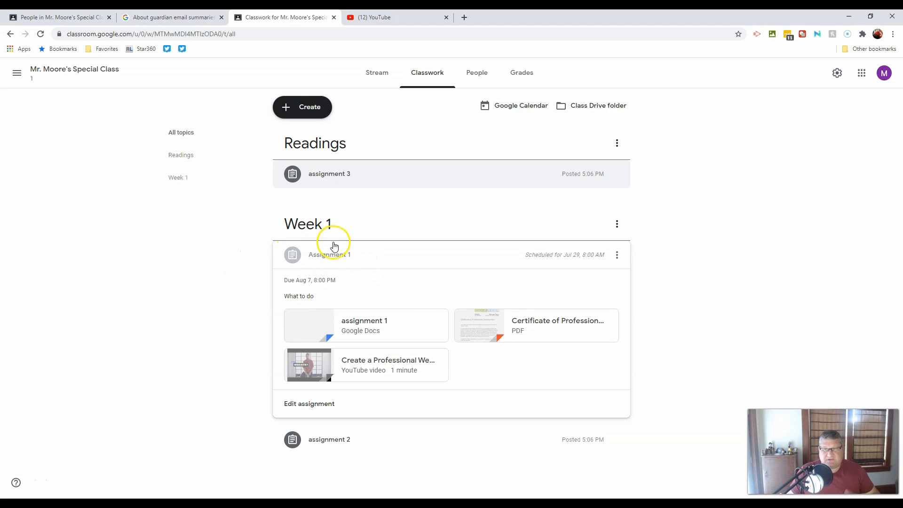
Step: Rename the class Drive folder "Test 2" to the teacher's name followed by "test classroom", and return to the classwork page
click(581, 106)
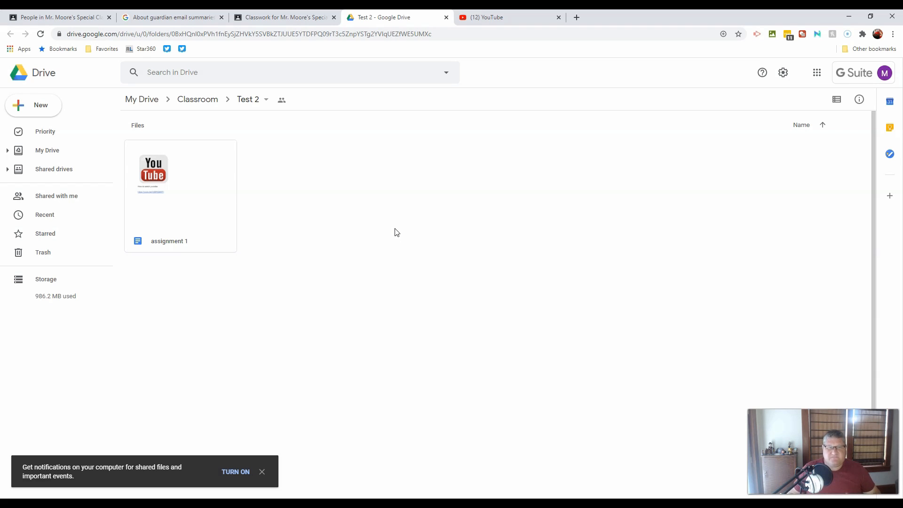
click(266, 101)
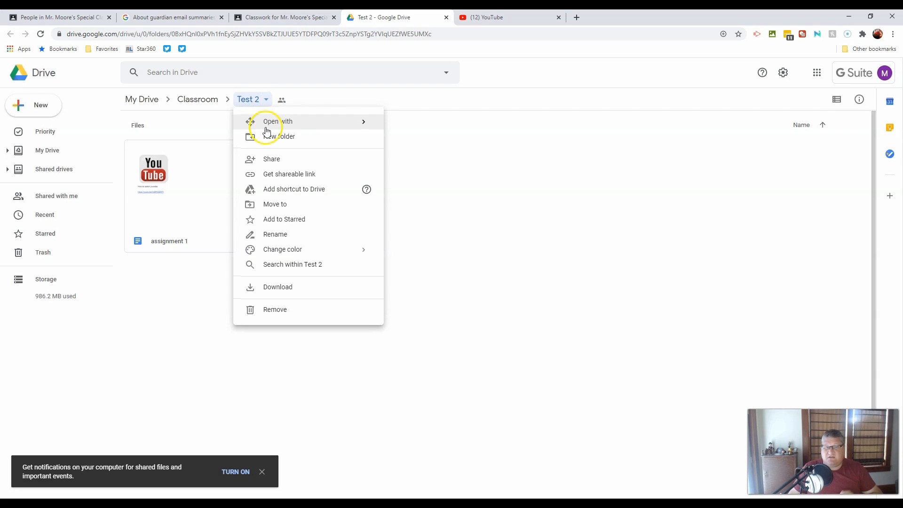
click(362, 264)
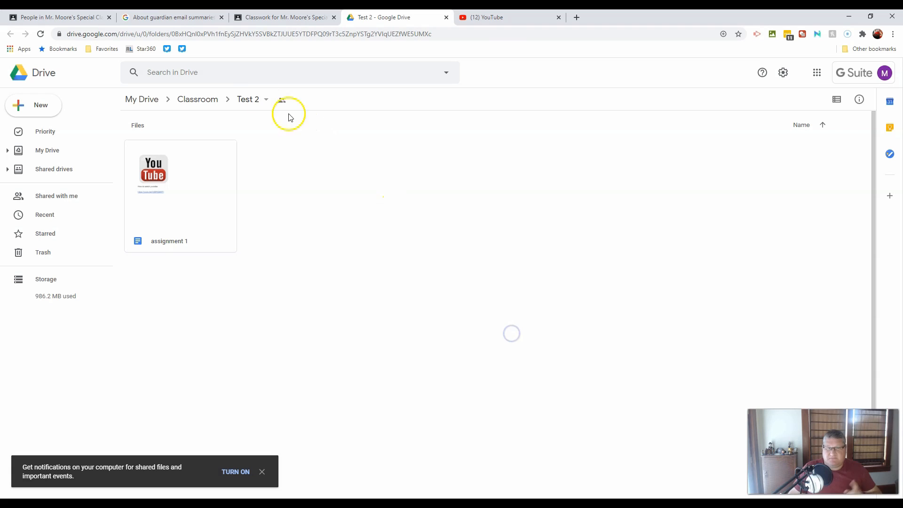
click(266, 101)
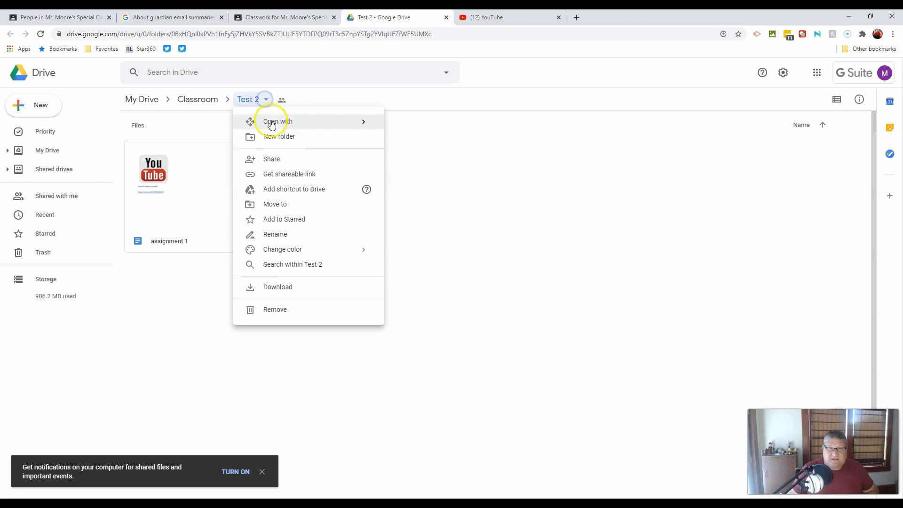
click(274, 234)
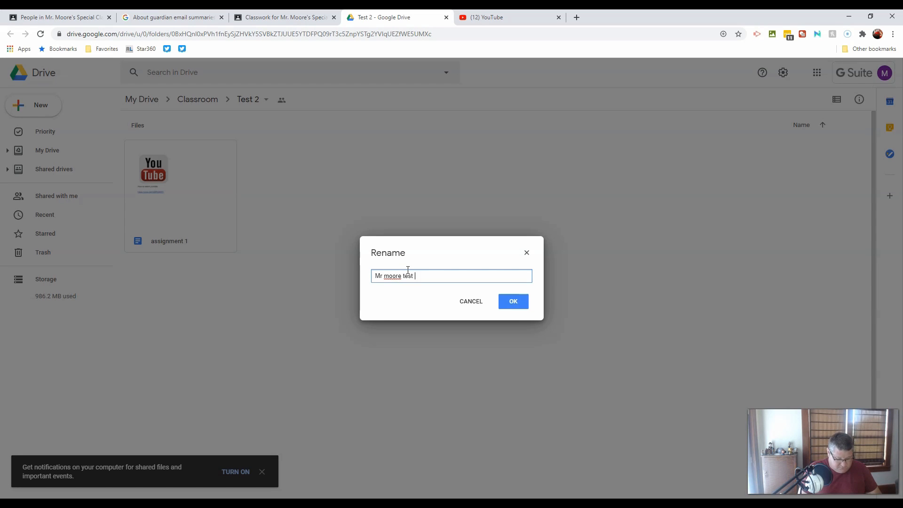
key(Return)
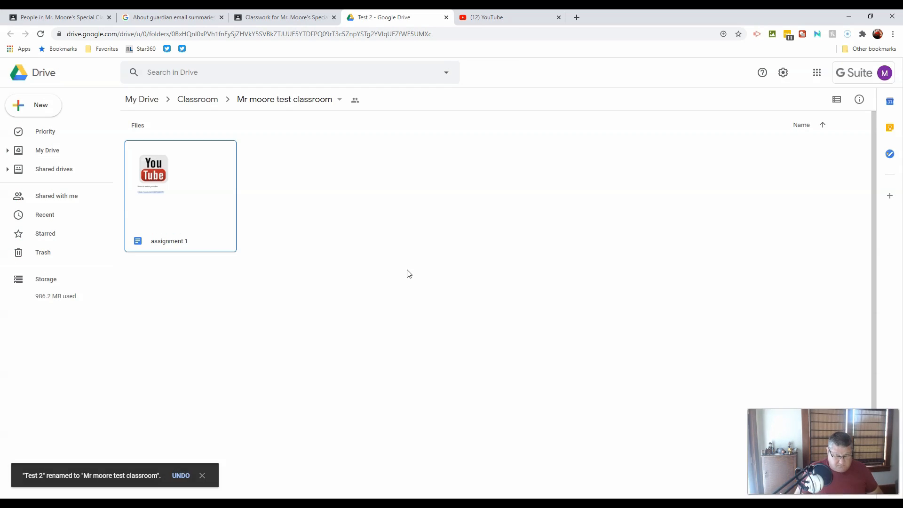
click(447, 18)
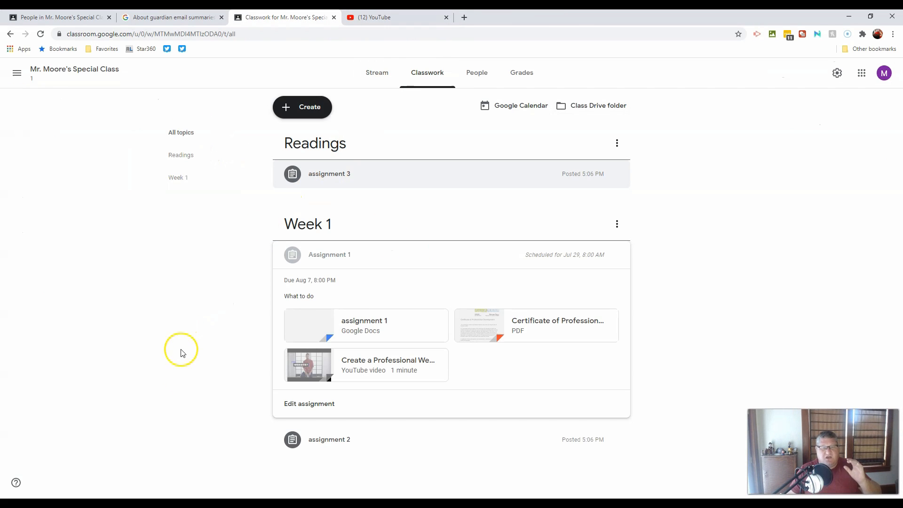